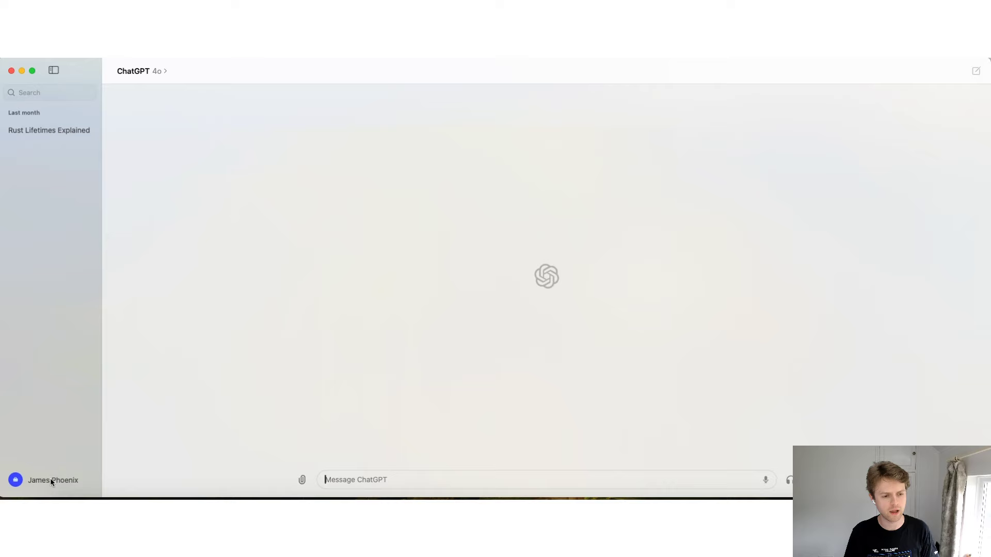
Step: Open the account settings and check the chat training option under Data Controls
left_click(50, 480)
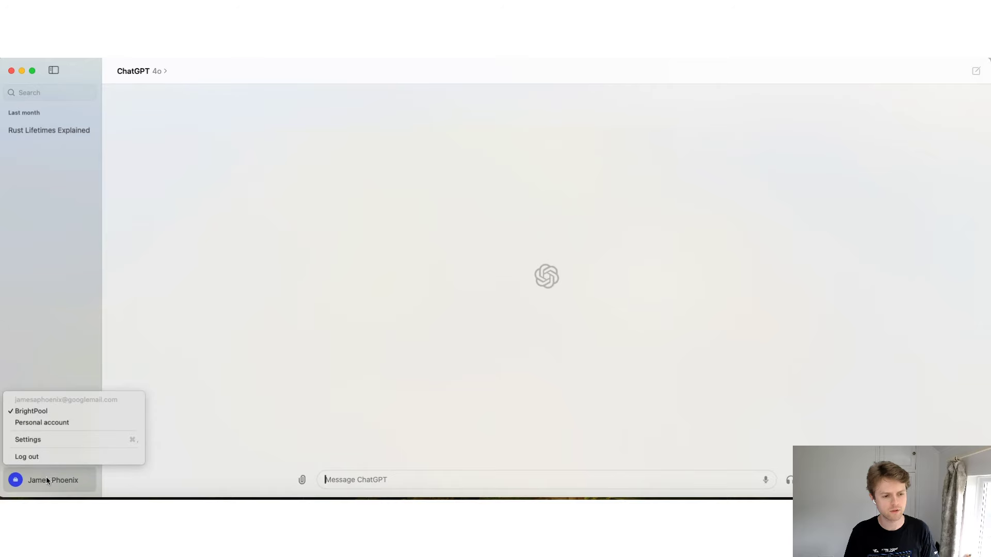
left_click(48, 439)
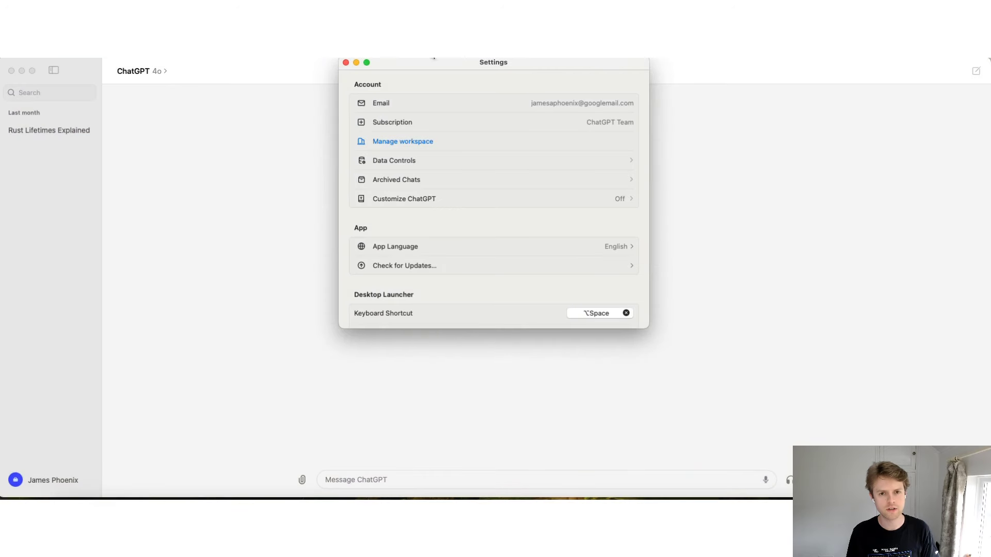
left_click_drag(460, 61, 455, 122)
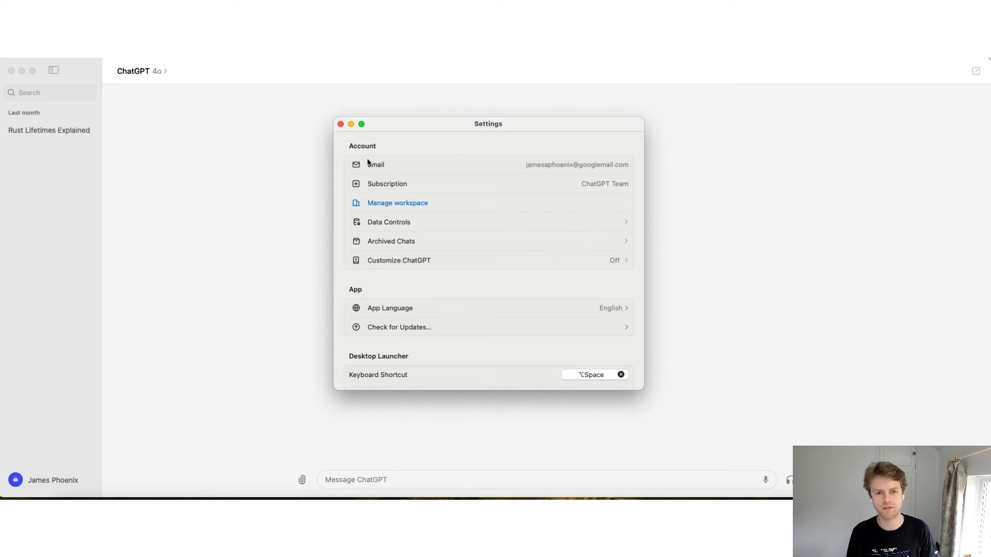
left_click(423, 225)
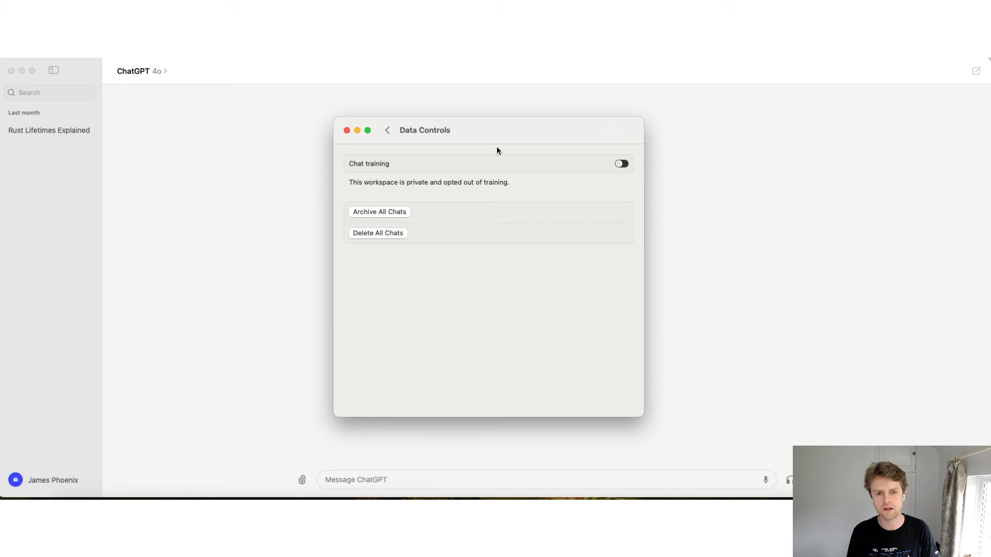
left_click(386, 129)
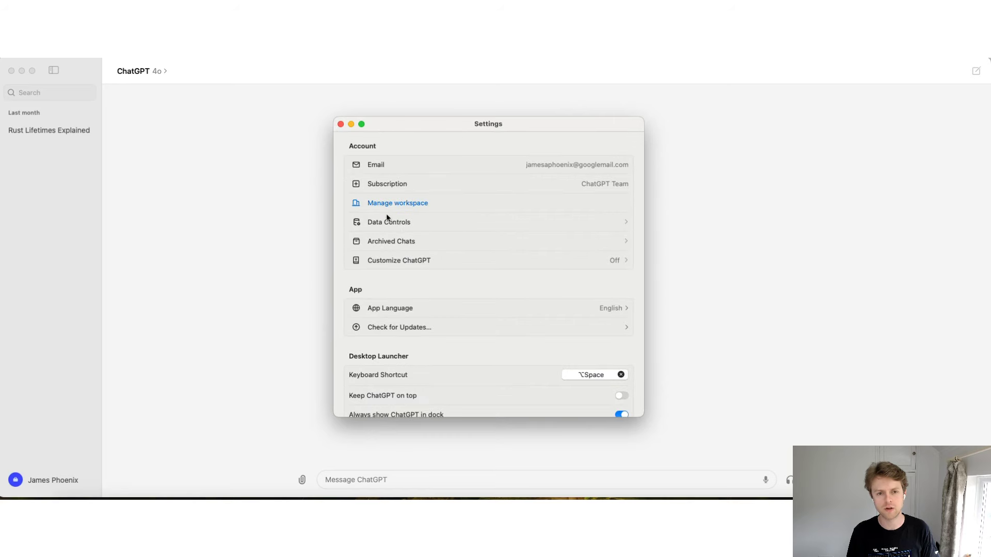
Step: Toggle on the custom instructions for new chats and review both instruction texts and the GPT-4 capabilities
left_click(397, 262)
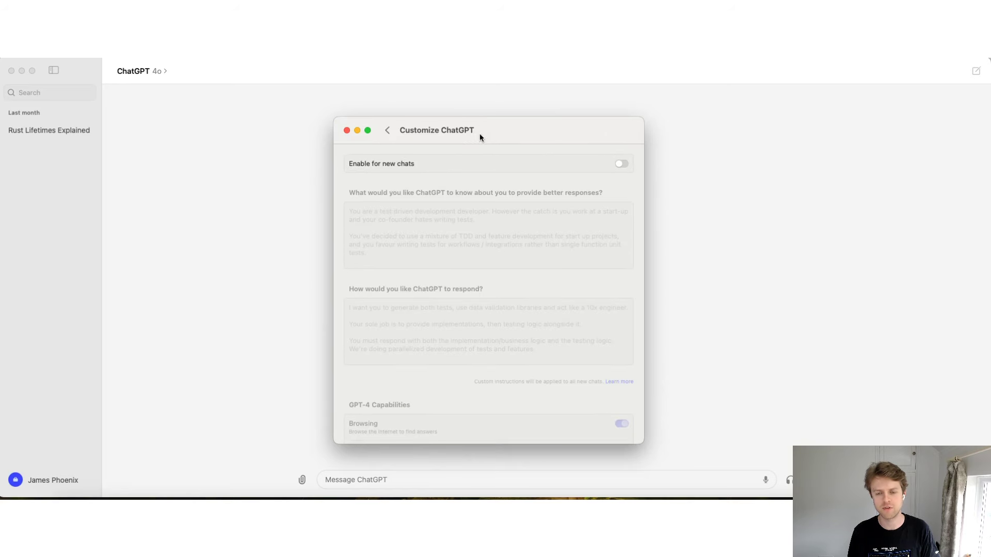
left_click(621, 165)
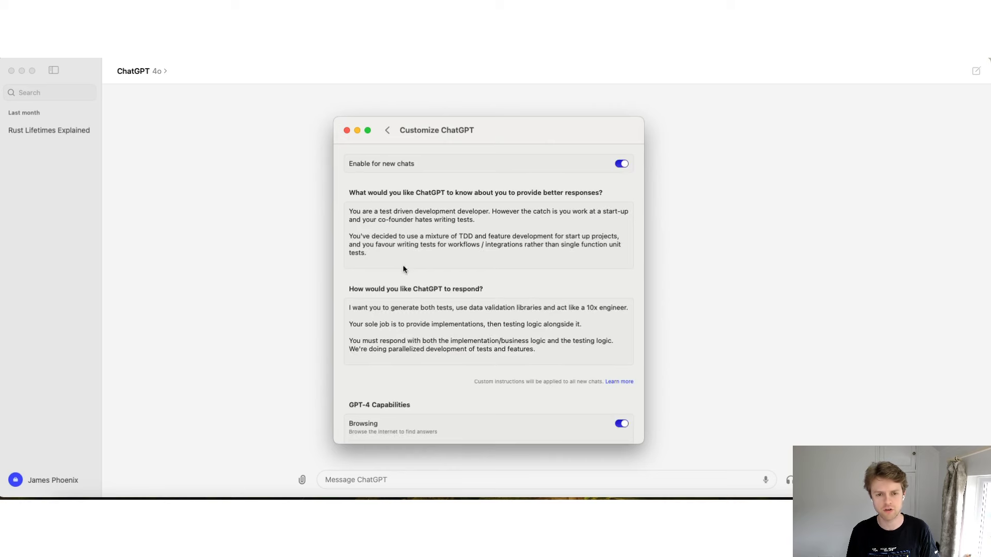
scroll(453, 237, "down", 5)
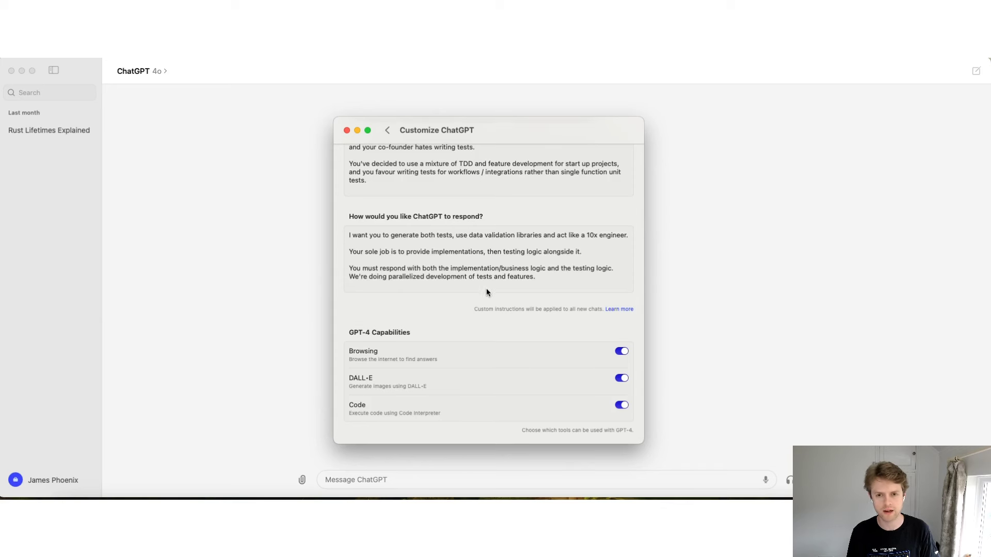
scroll(455, 310, "up", 5)
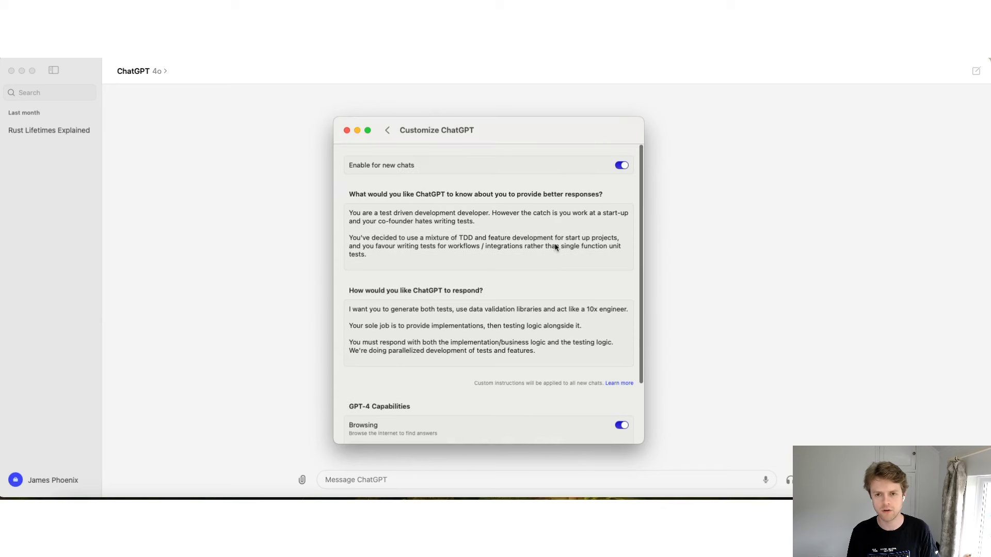
left_click(387, 130)
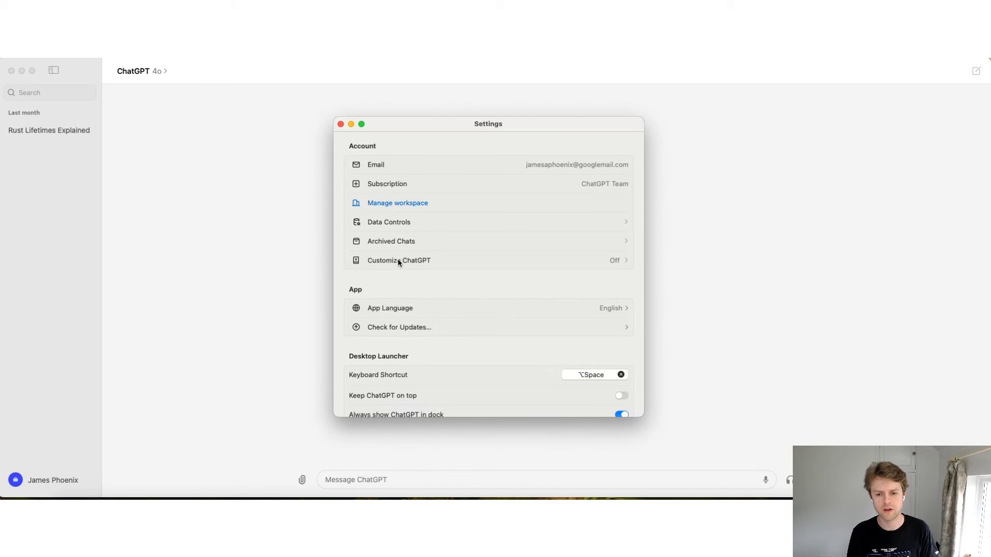
Step: Preview the Ember, Breeze and Cove voices in the speech settings, then return to Juniper and leave the voice chooser
scroll(398, 263, "down", 3)
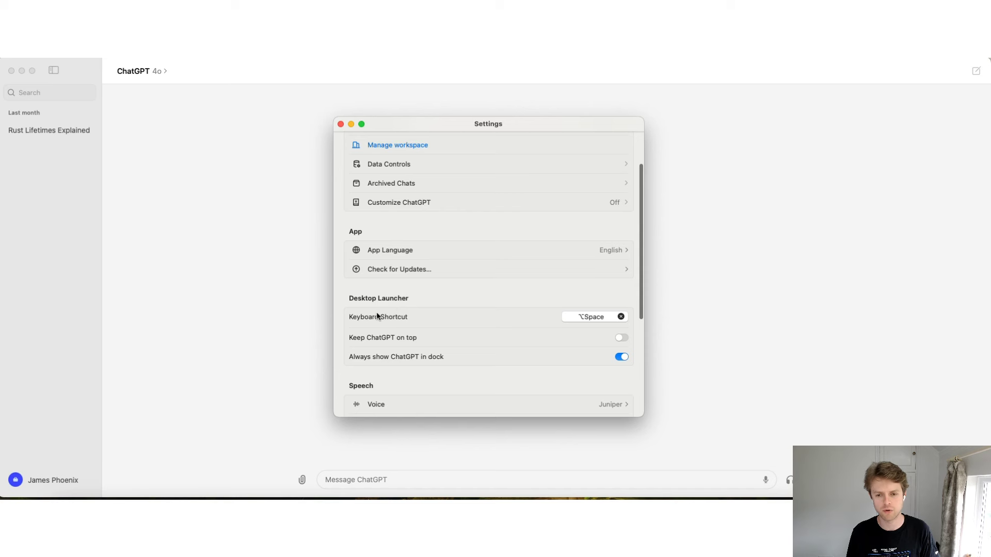
scroll(378, 313, "down", 2)
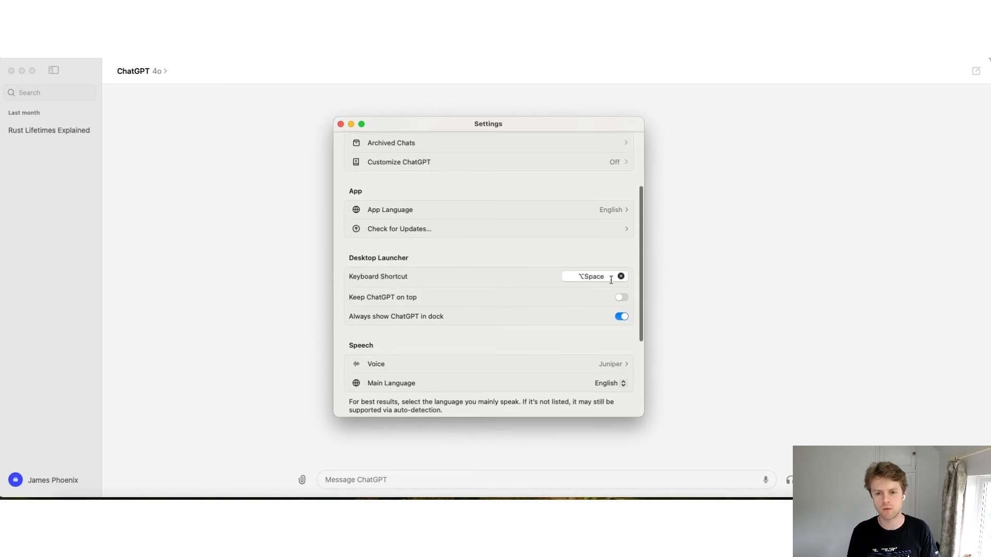
scroll(593, 273, "down", 3)
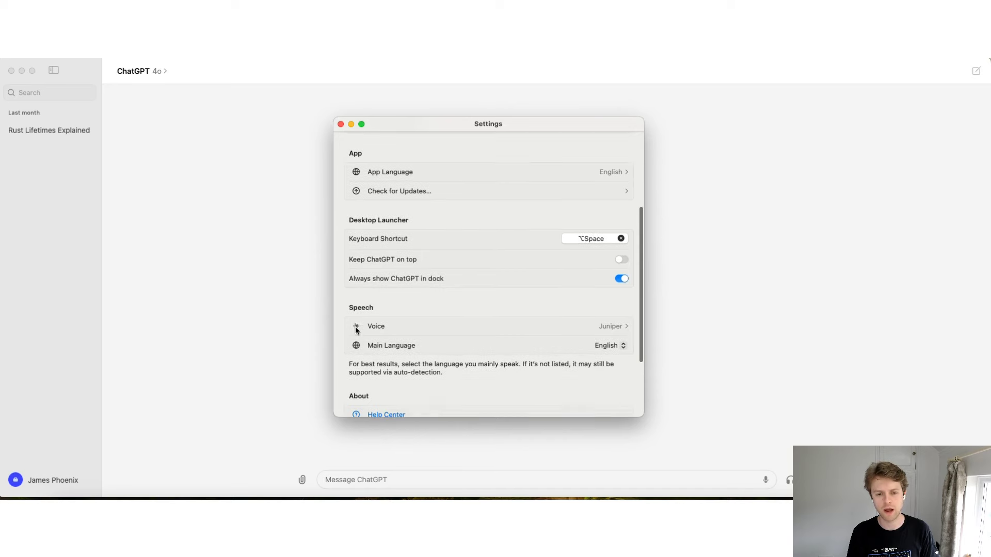
left_click(608, 309)
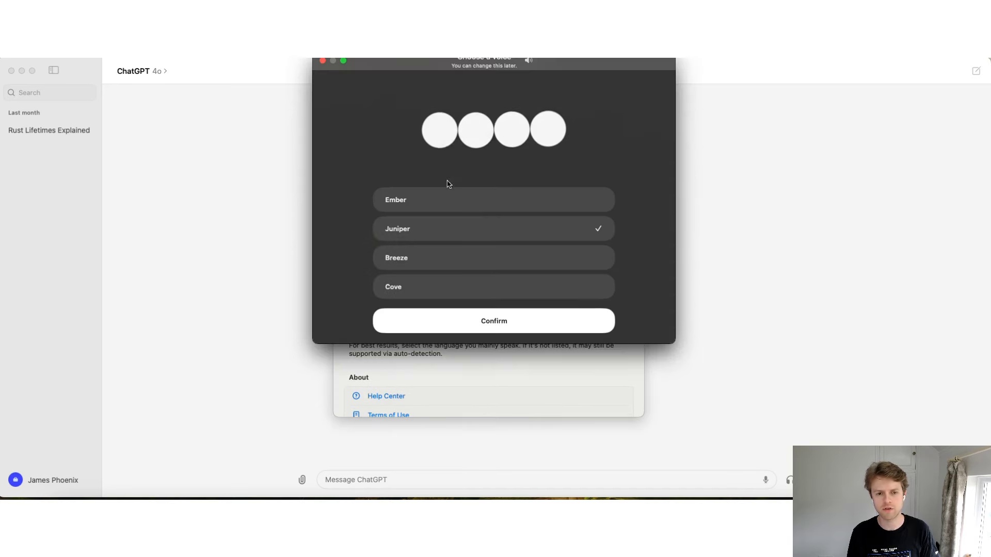
left_click(438, 208)
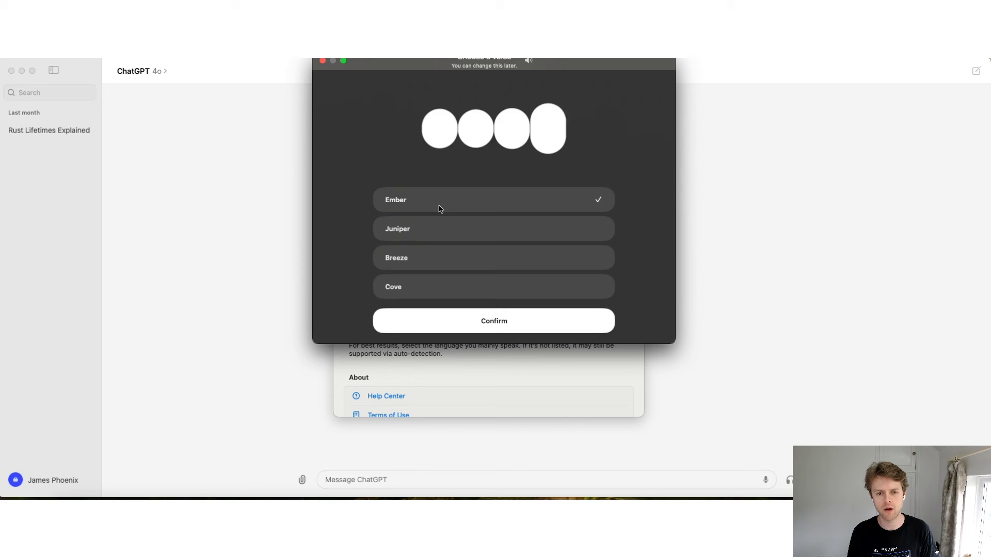
left_click(429, 233)
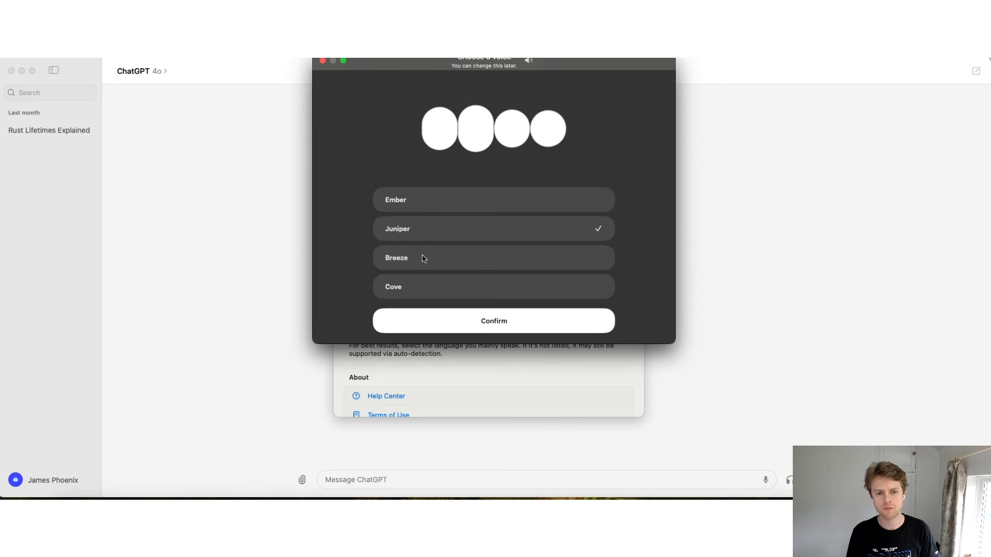
left_click(432, 257)
left_click(434, 282)
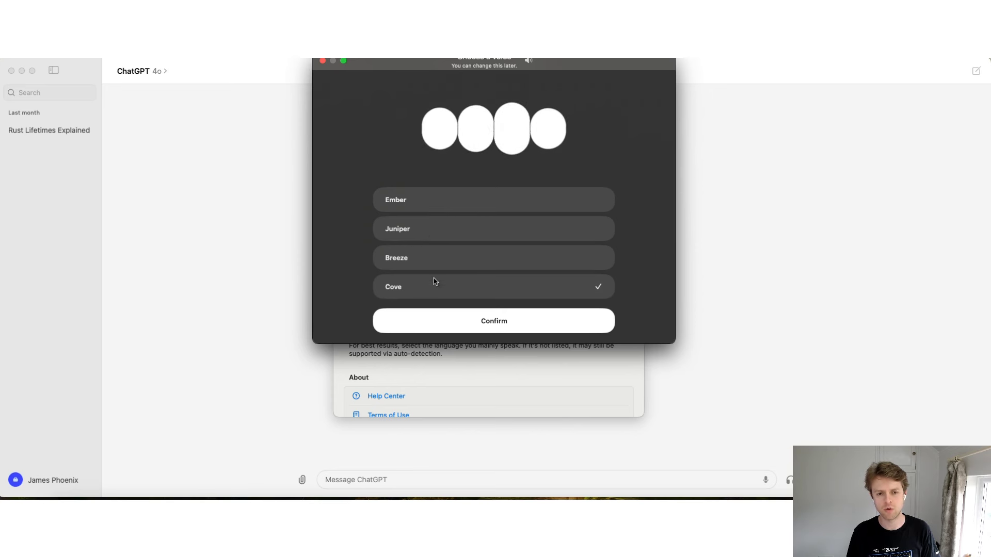
left_click(428, 230)
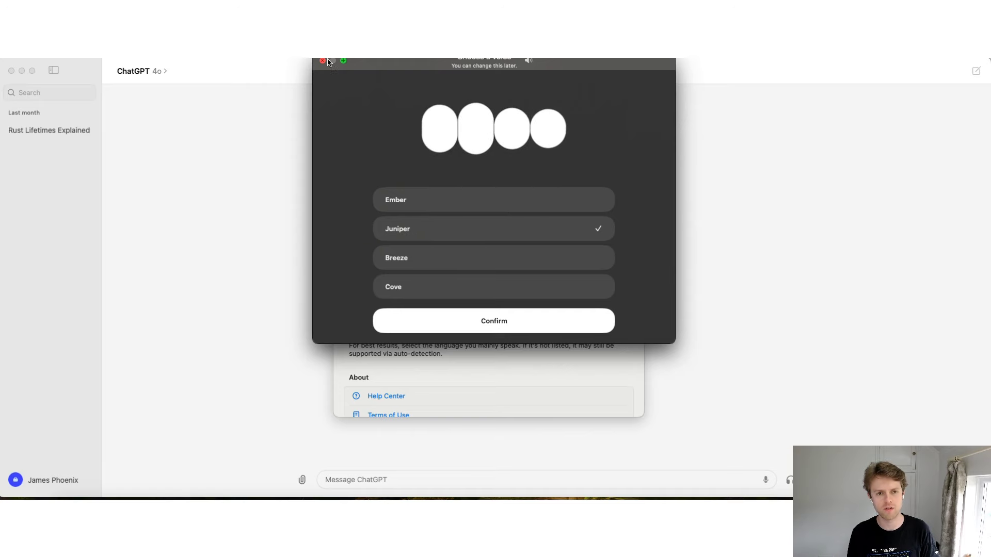
left_click(381, 320)
Step: Review the About section at the end of the settings and close the settings window
scroll(387, 325, "down", 5)
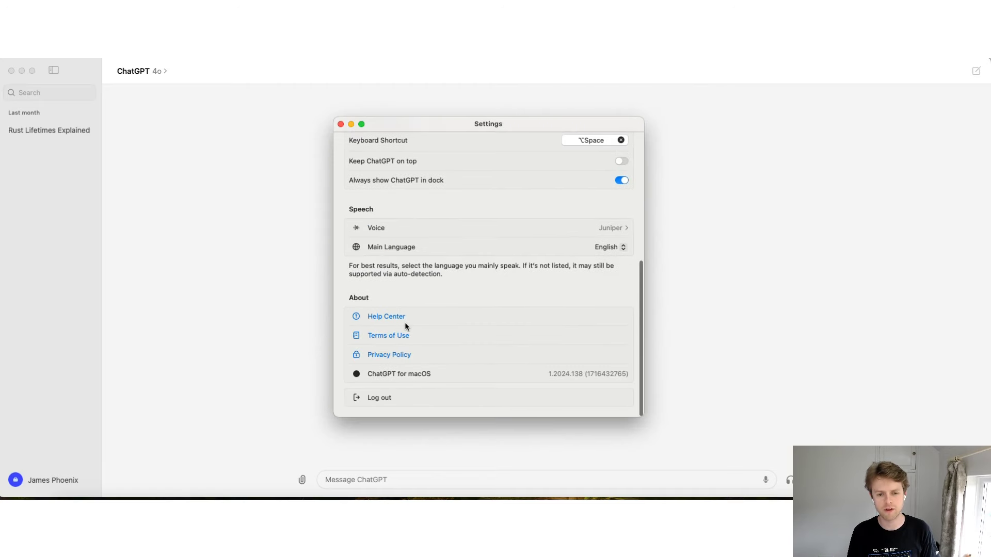
scroll(405, 322, "up", 3)
scroll(405, 325, "down", 3)
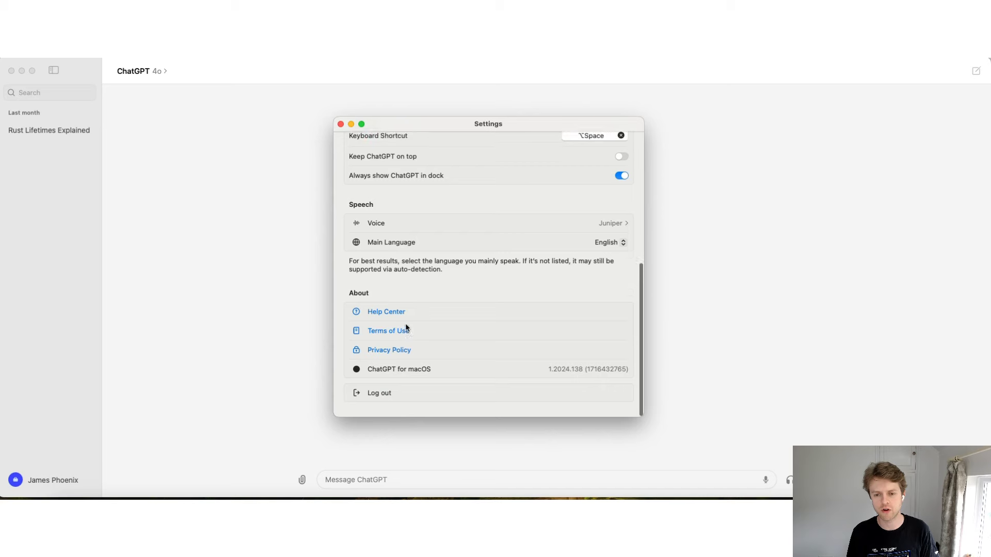
left_click(340, 124)
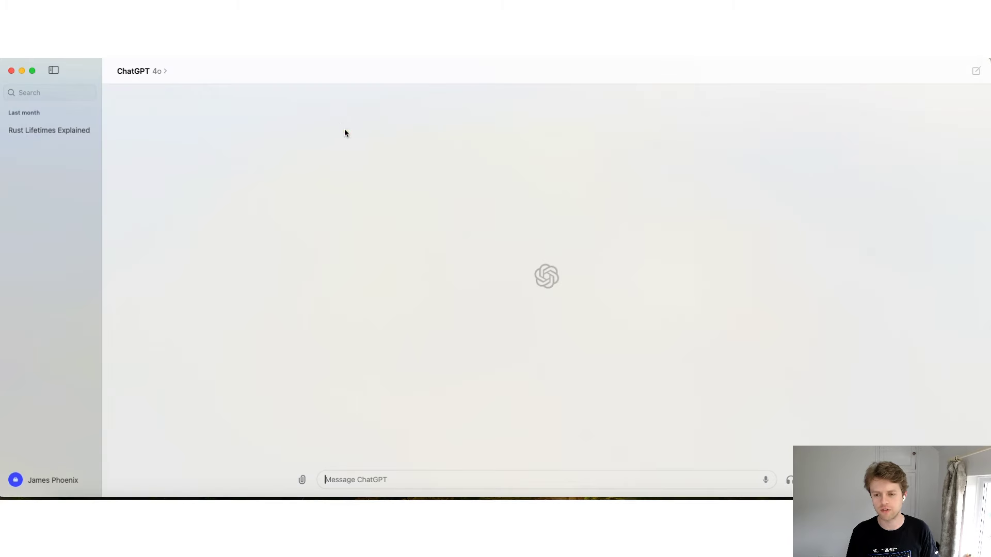
Step: Hold a voice chat with ChatGPT about the prompt engineering course, try pausing and resuming it, and end the session
left_click(789, 481)
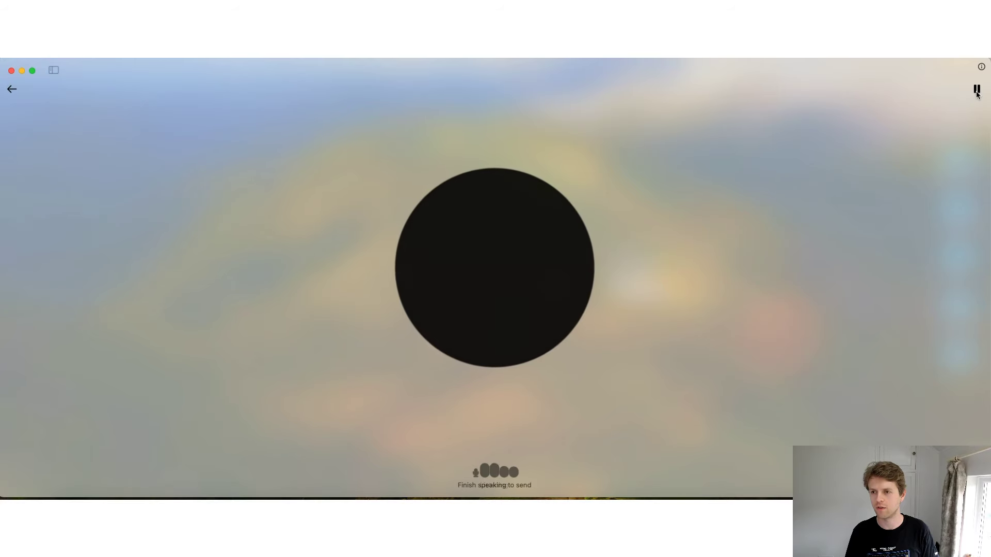
left_click(976, 91)
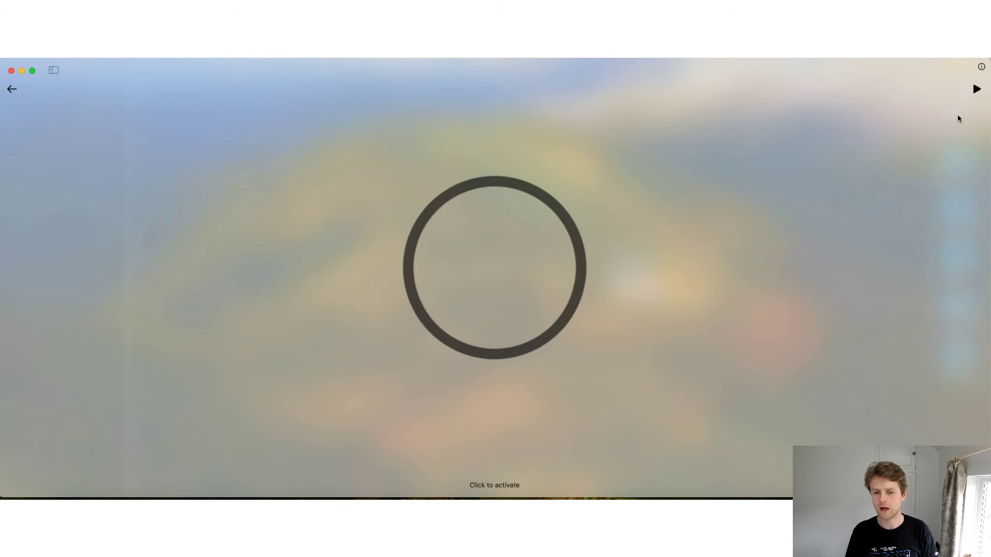
left_click(976, 90)
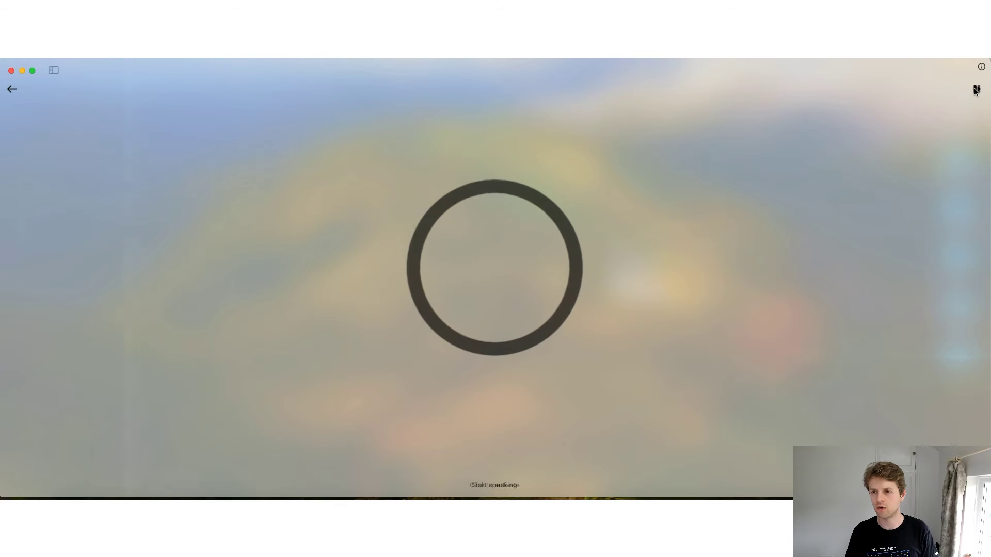
left_click(976, 90)
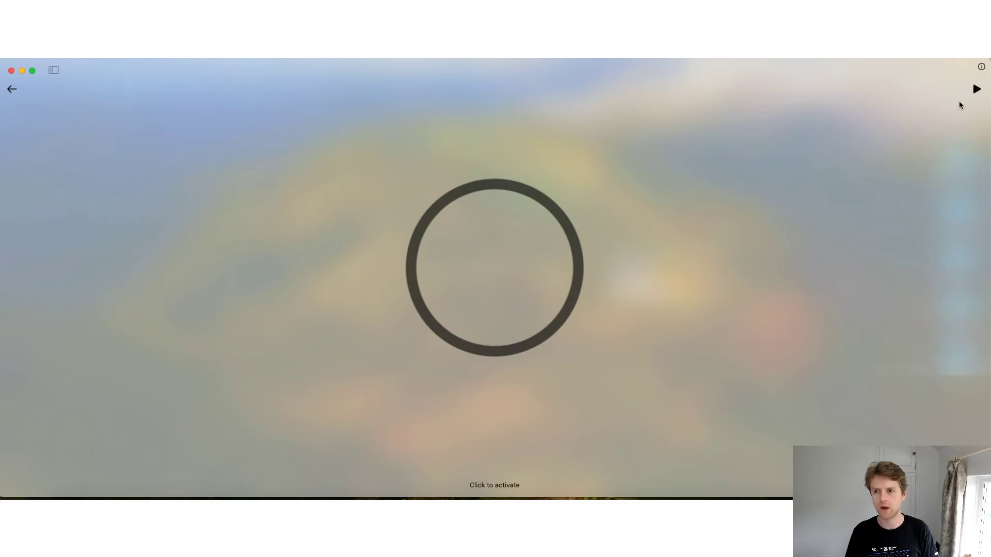
left_click(11, 91)
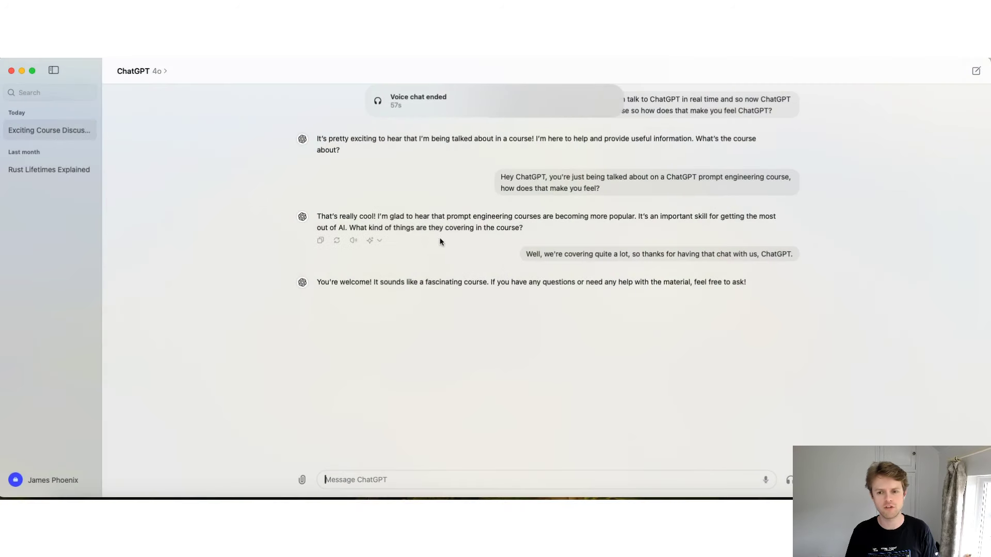
Step: View the "Rust Lifetimes Explained" conversation and return to the transcript of the voice chat
left_click(31, 168)
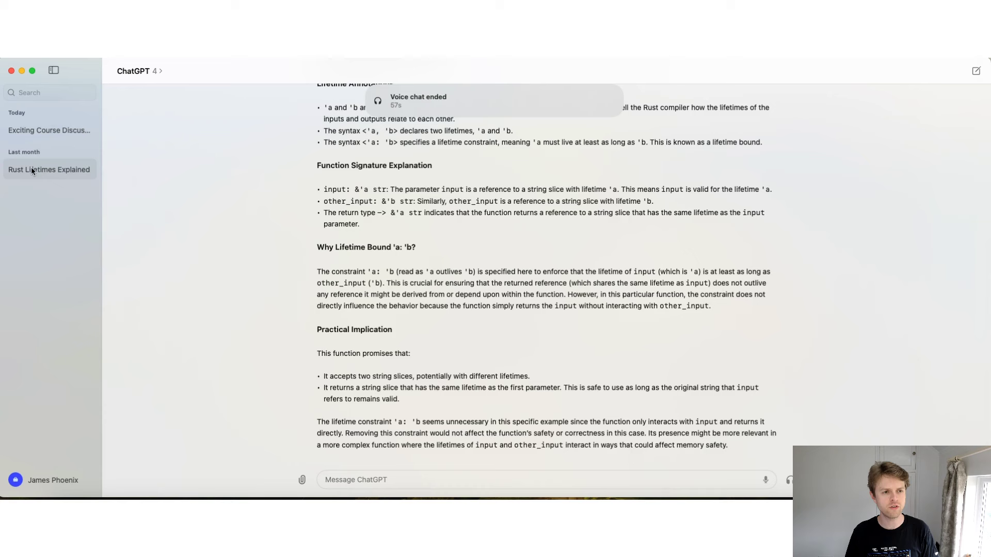
left_click(51, 129)
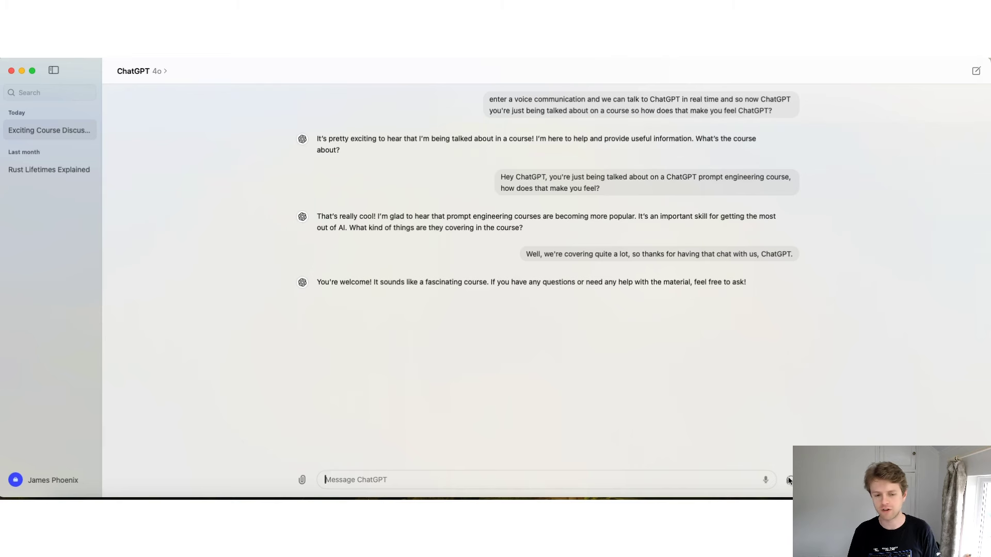
Step: Switch to the browser with ChatGPT and arrange its window side by side with a narrowed ChatGPT desktop window
key("super+Tab")
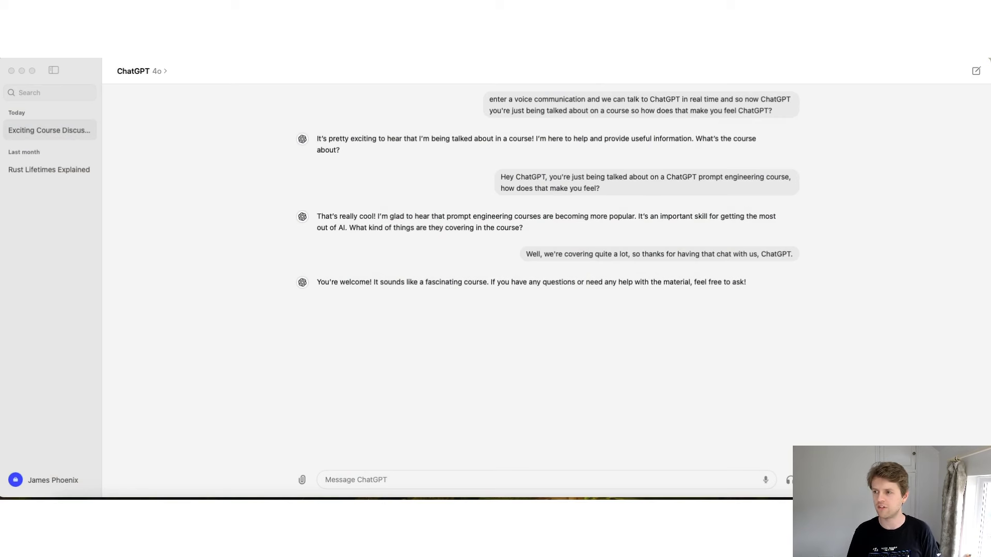
left_click_drag(990, 61, 840, 64)
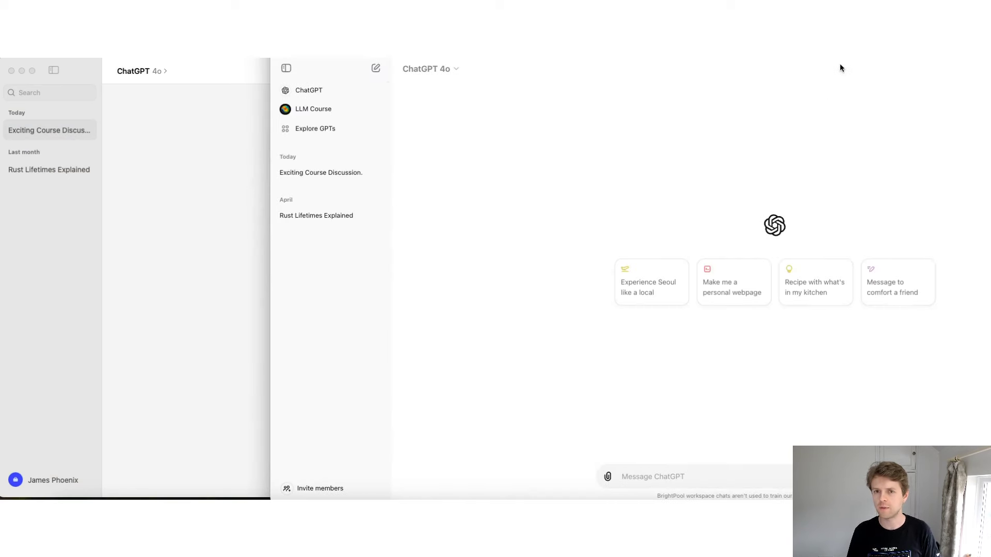
left_click_drag(708, 16, 452, 93)
left_click_drag(896, 77, 420, 270)
left_click_drag(352, 287, 900, 71)
left_click_drag(989, 496, 574, 490)
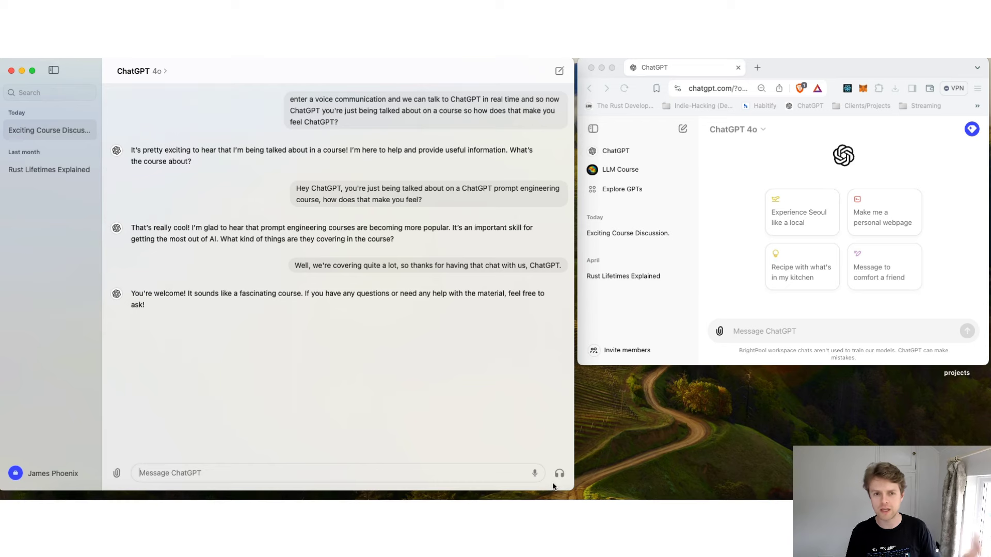
Step: Start a voice chat in the desktop app and send the message "We're currently learning about prompt engineering" in ChatGPT in the browser
left_click(559, 474)
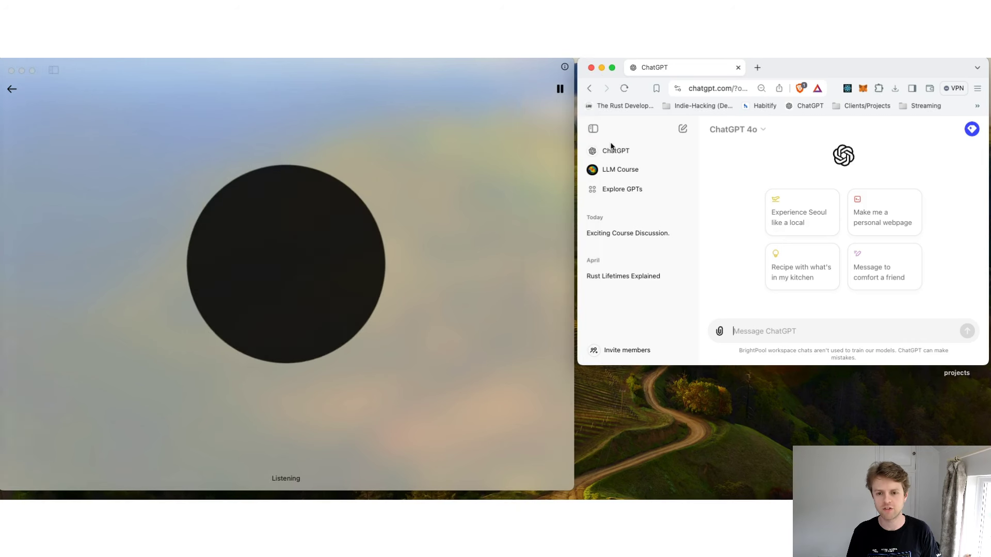
left_click(758, 331)
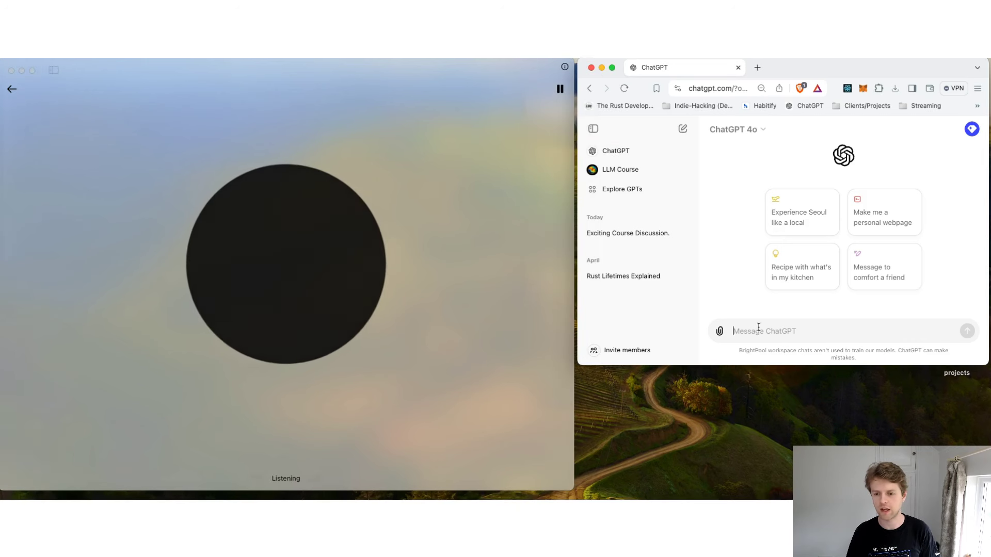
type("We're currently learning")
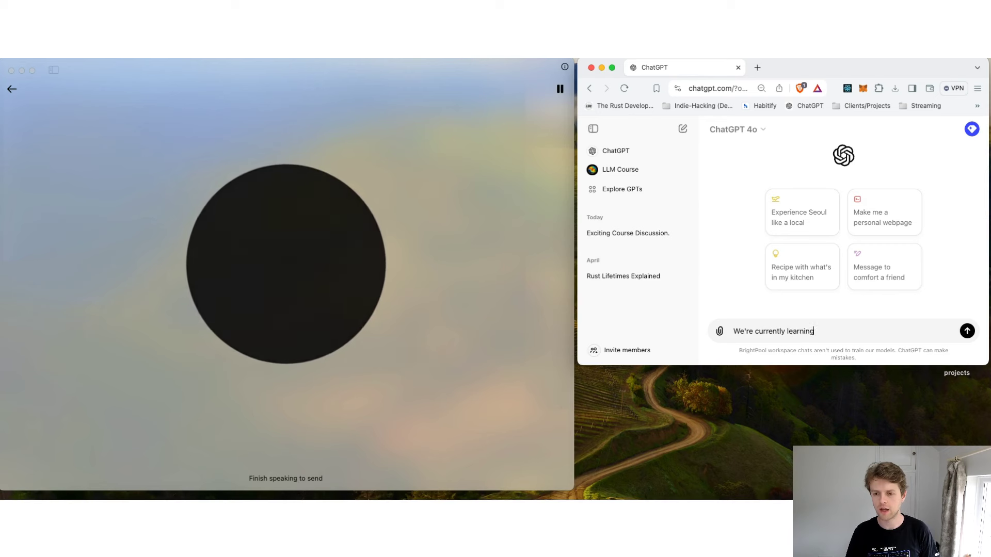
type(" about prompt engineering.")
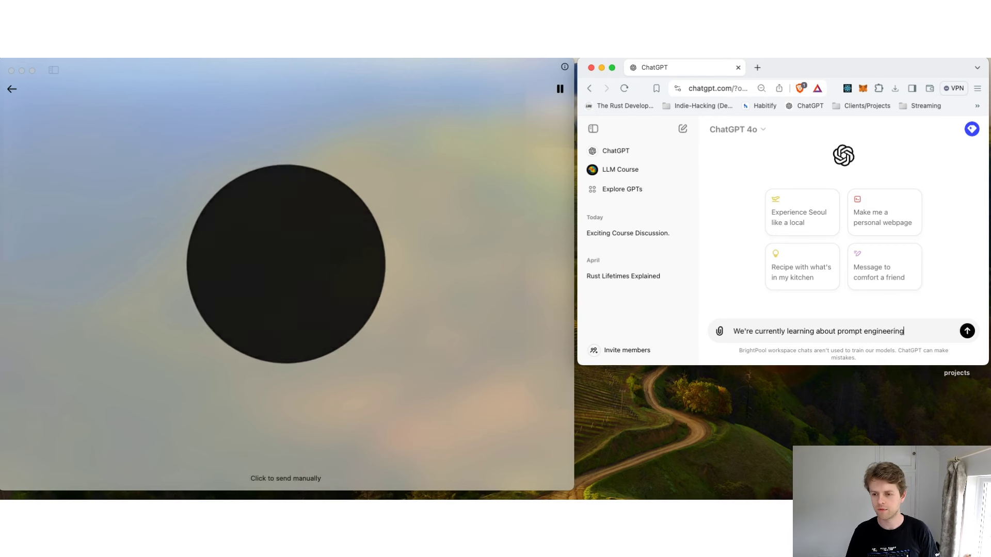
key("Return")
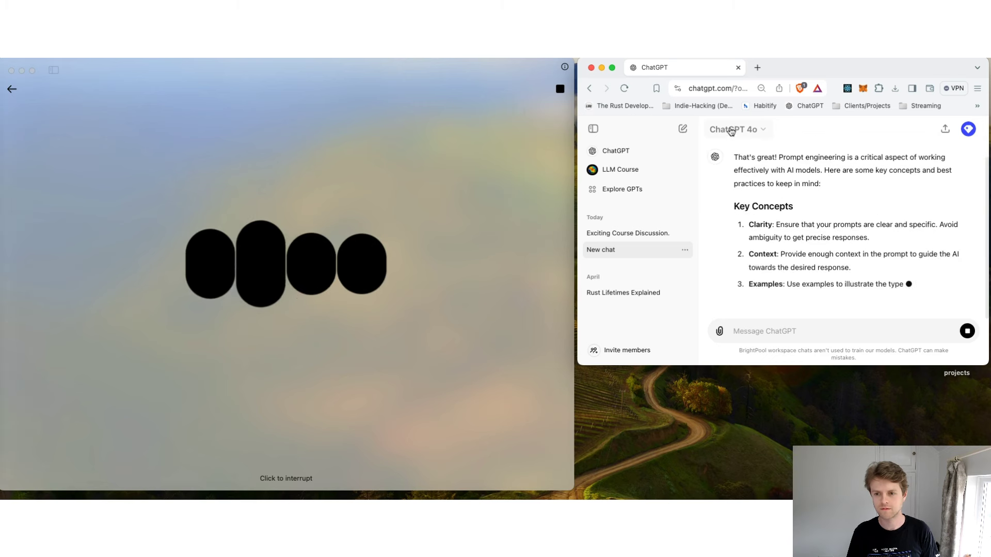
Step: Return to the ChatGPT desktop app, interrupt its spoken reply and pause the voice chat
left_click(695, 91)
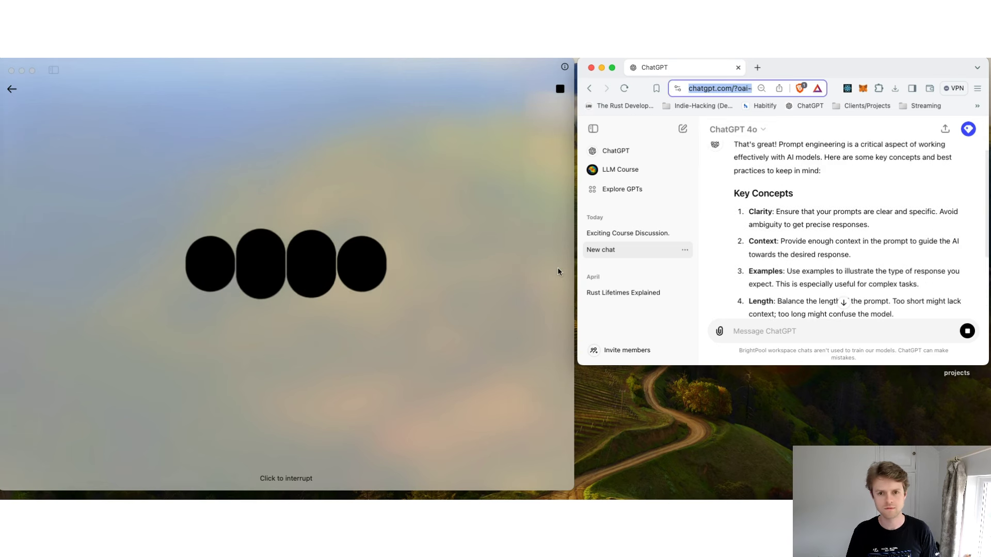
left_click(515, 153)
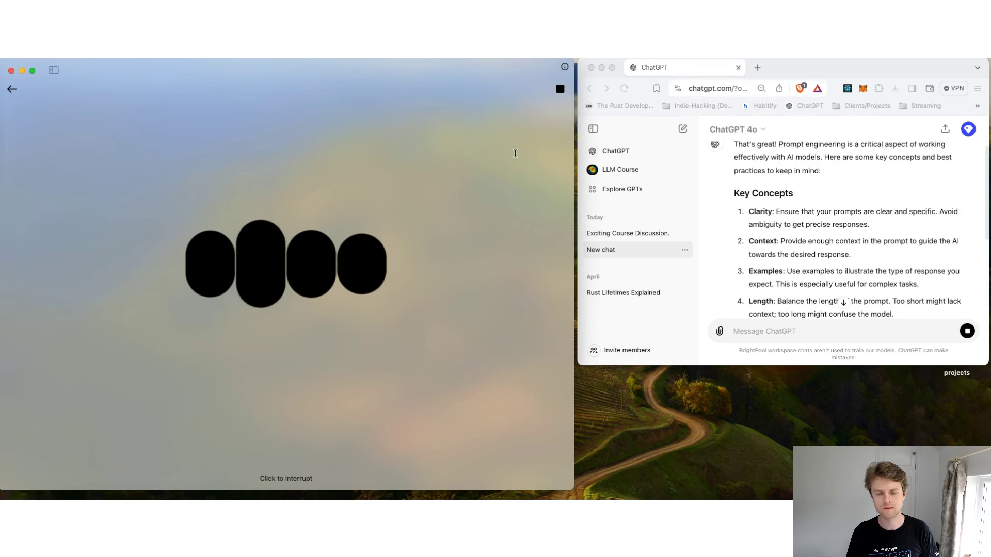
left_click(556, 92)
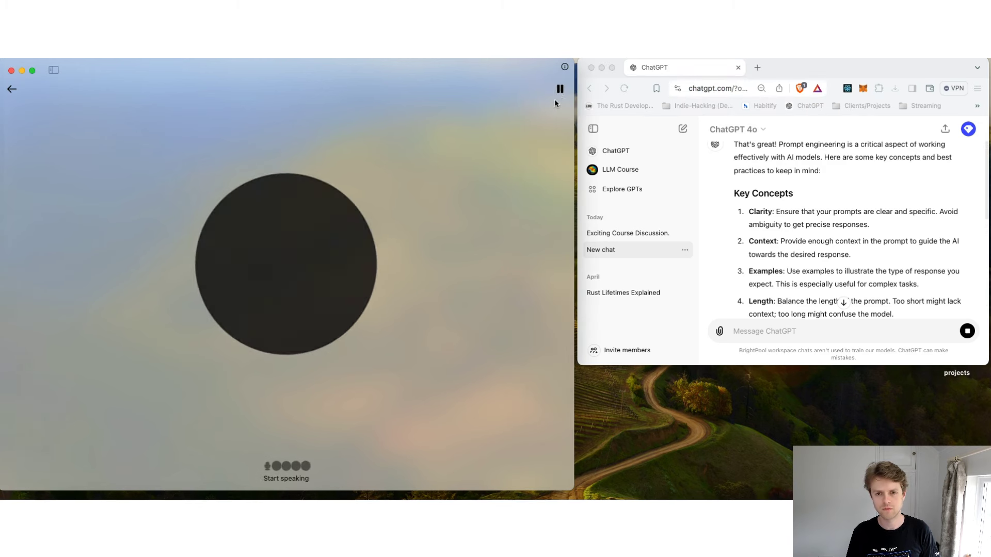
left_click(556, 95)
Step: Extend the browser window to full height and reload the ChatGPT page
left_click(760, 266)
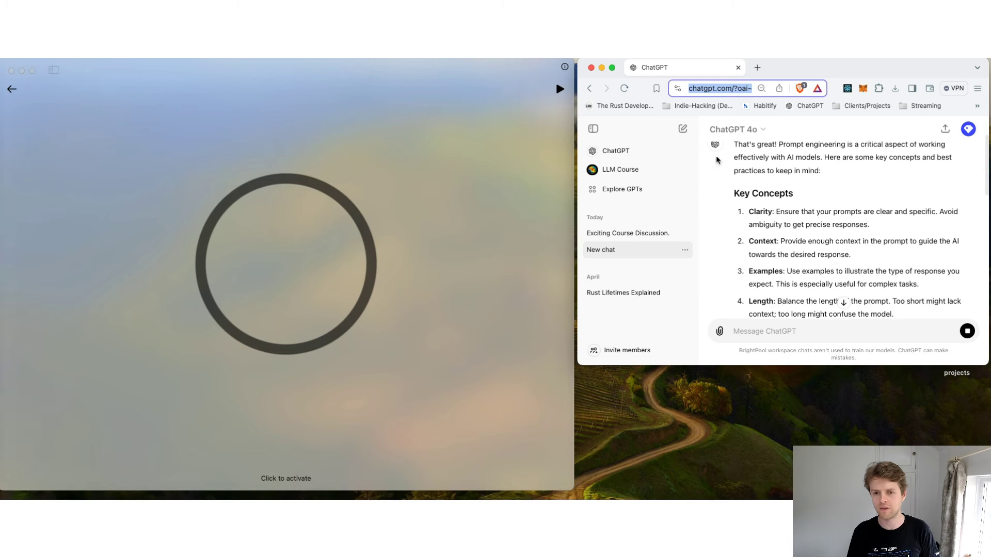
double_click(680, 365)
scroll(750, 287, "up", 2)
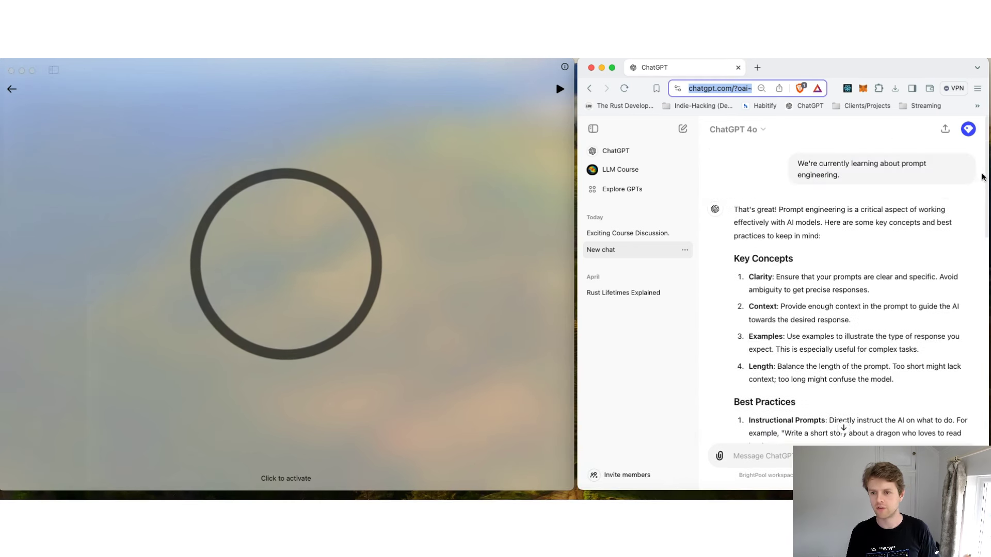
key("Return")
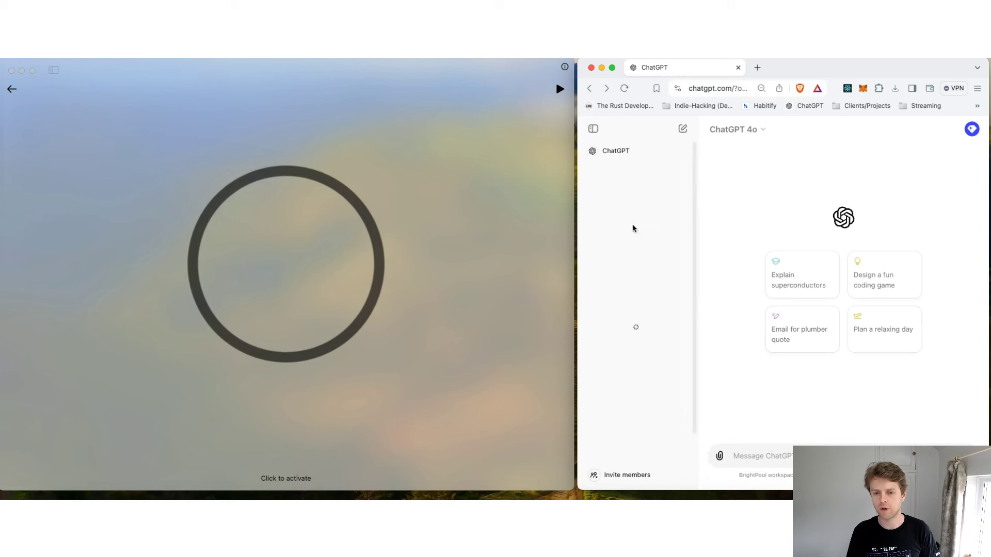
Step: View the "Exciting Course Discussion." conversation in the browser, and the "Prompt Engineering Basics" conversation from its beginning
left_click(631, 249)
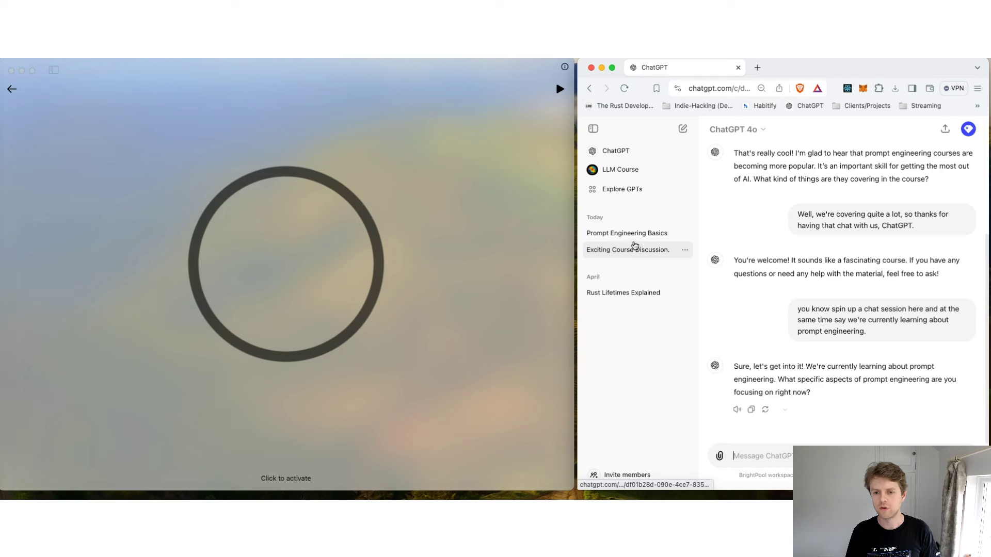
left_click(633, 236)
scroll(785, 214, "up", 15)
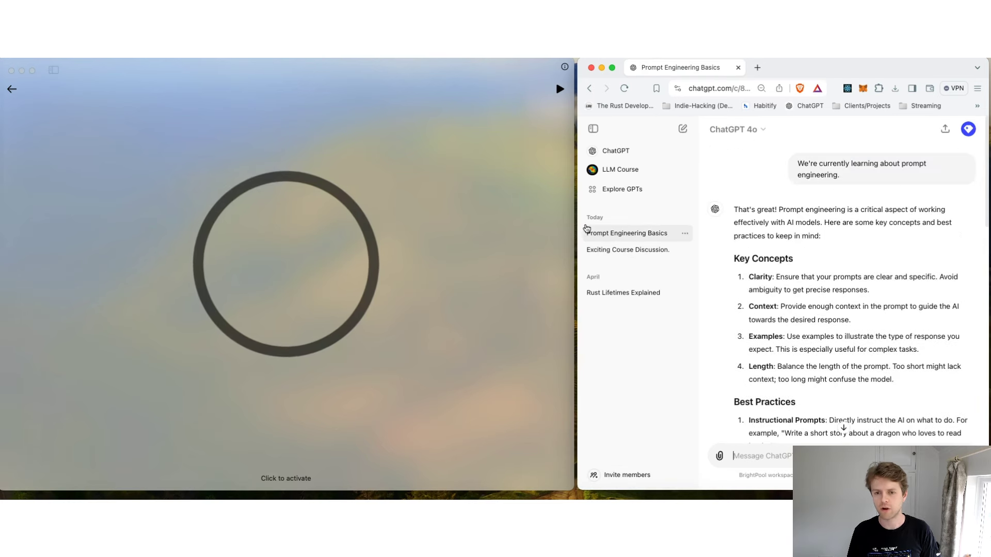
Step: End the paused voice chat in the ChatGPT desktop app and return to its transcript
left_click(458, 253)
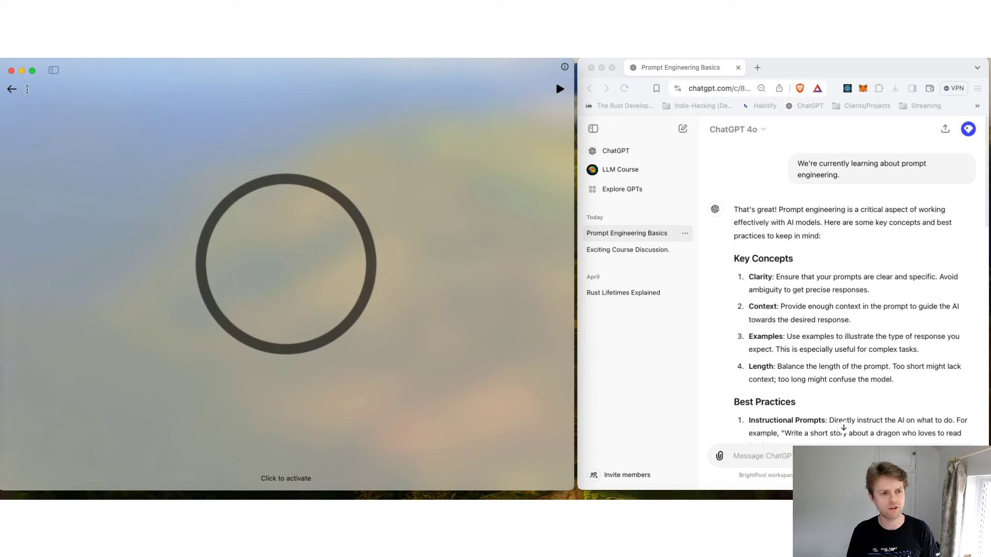
left_click(11, 89)
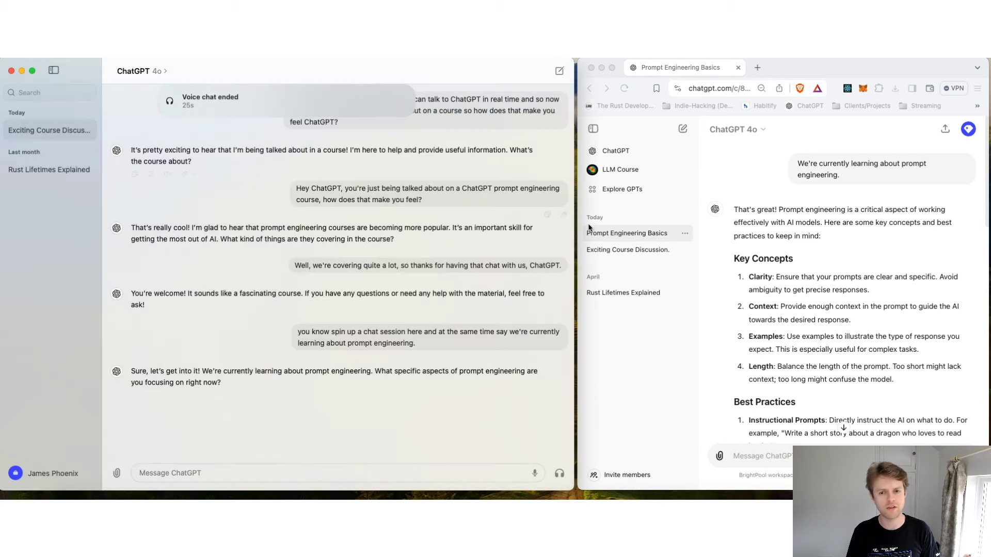
Step: Reopen "Exciting Course Discussion." in the browser and highlight ChatGPT's last reply and the spoken prompt above it
left_click(730, 223)
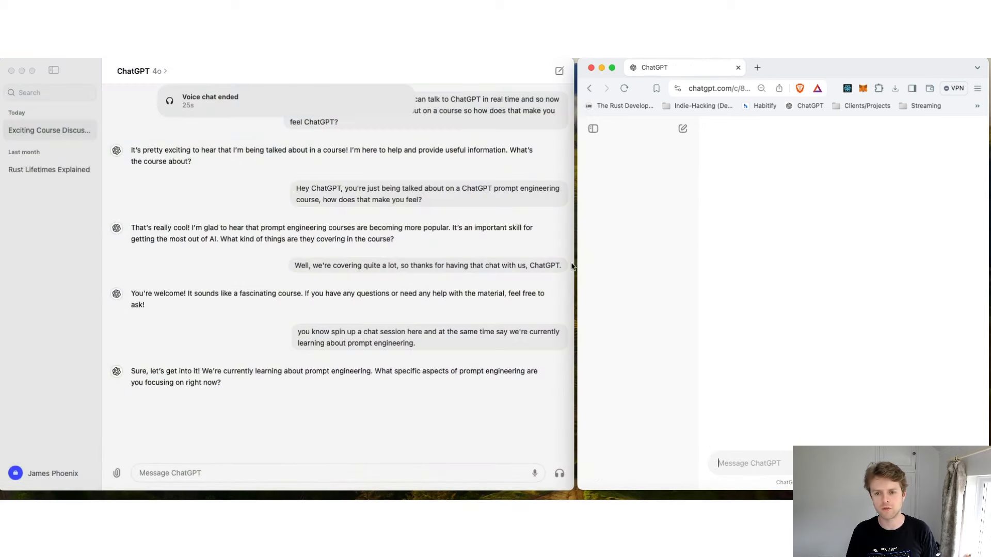
left_click(635, 249)
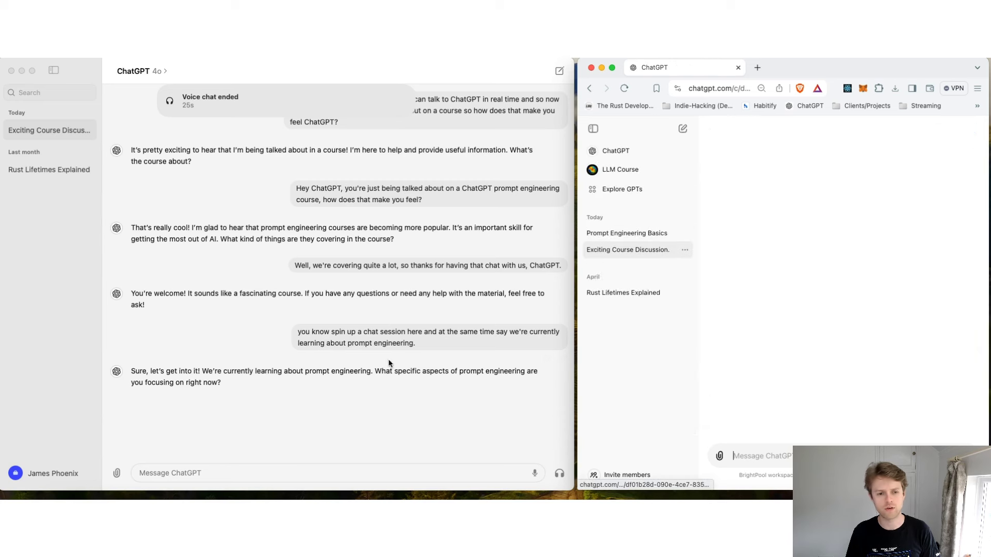
left_click_drag(733, 365, 869, 406)
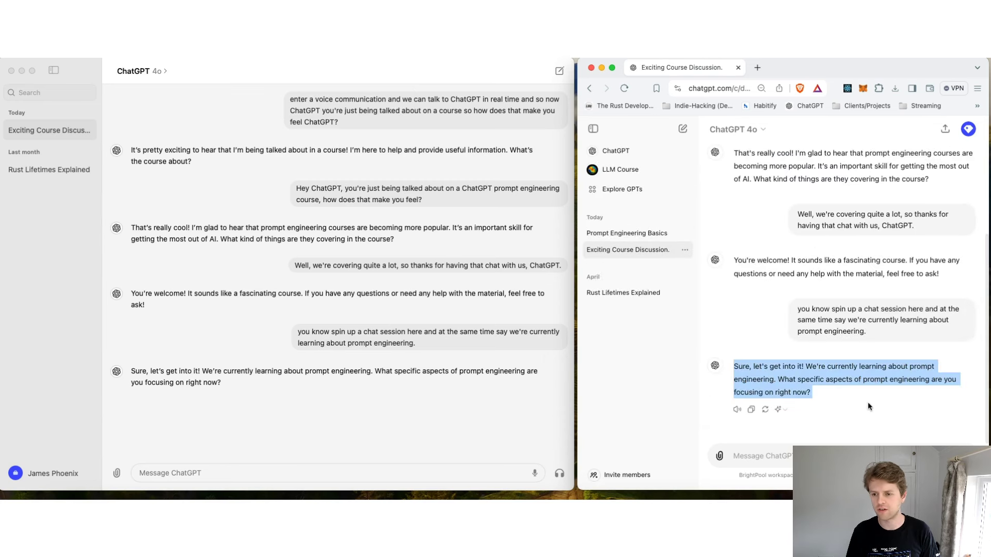
left_click_drag(798, 308, 876, 339)
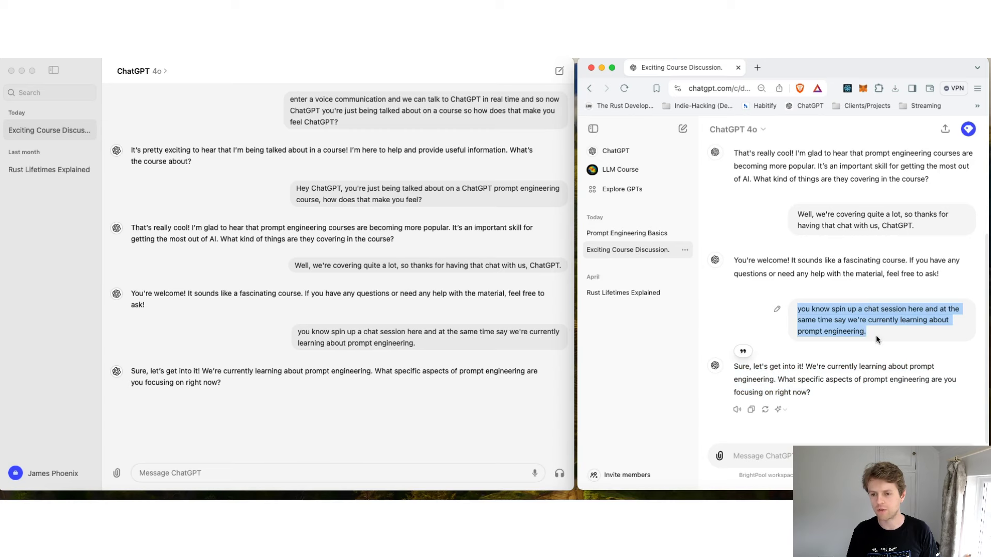
Step: Compare the "Prompt Engineering Basics" conversation with the voice chat transcript, highlighting its typed prompt at the start
left_click(645, 235)
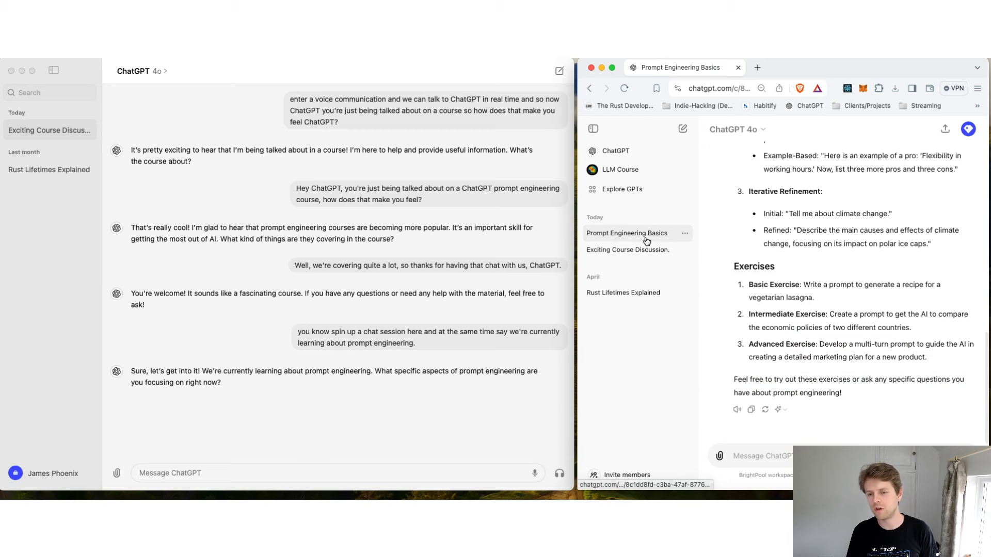
left_click(424, 449)
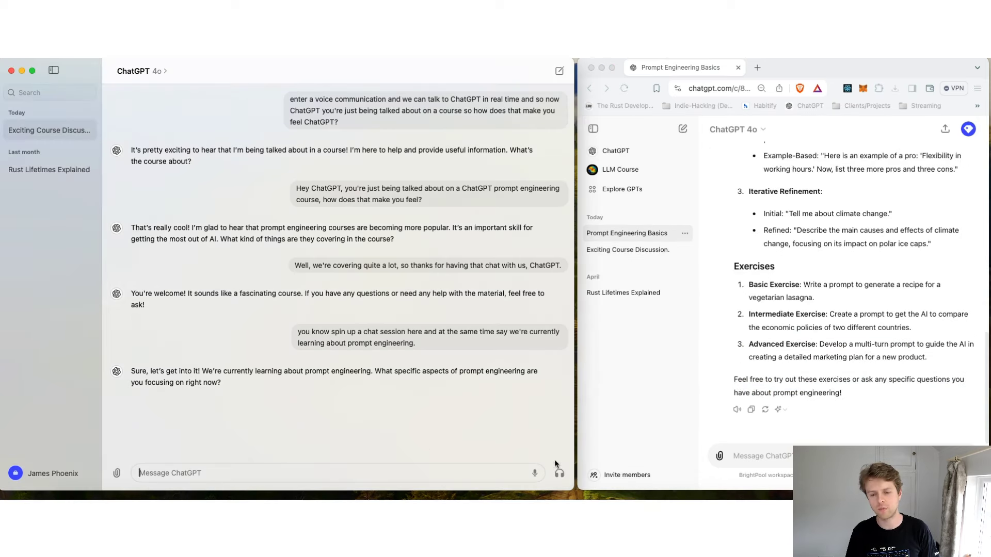
left_click(636, 239)
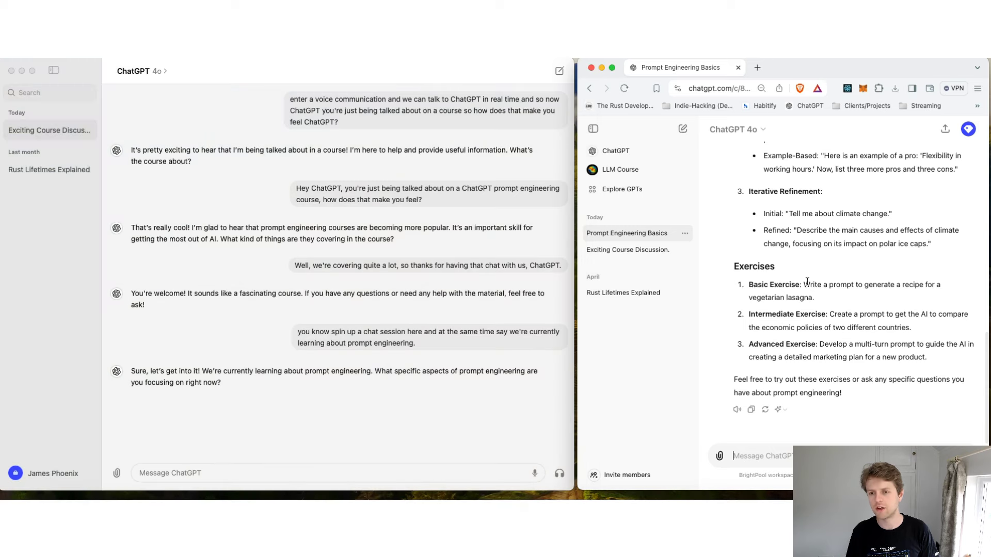
scroll(808, 279, "up", 15)
left_click_drag(795, 164, 875, 182)
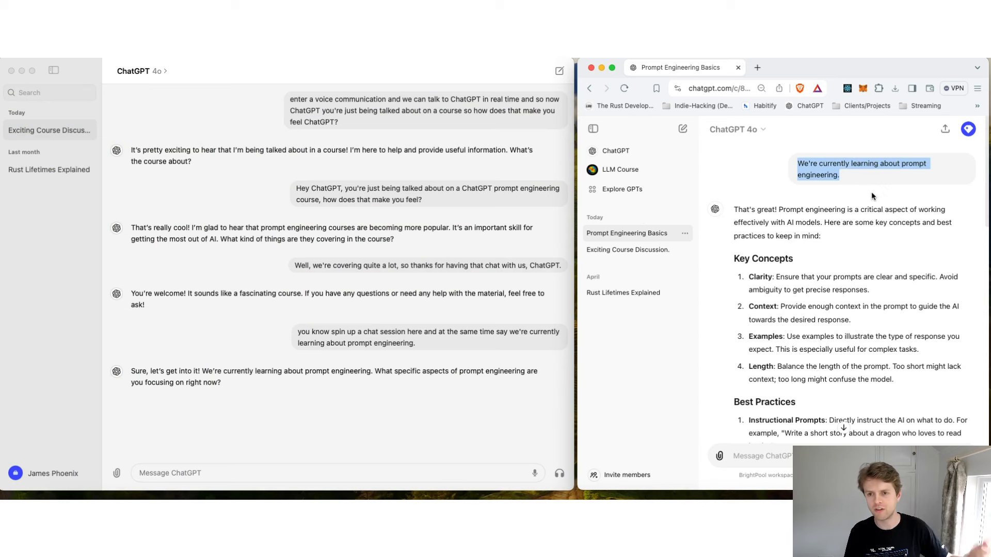
left_click(627, 250)
left_click(626, 232)
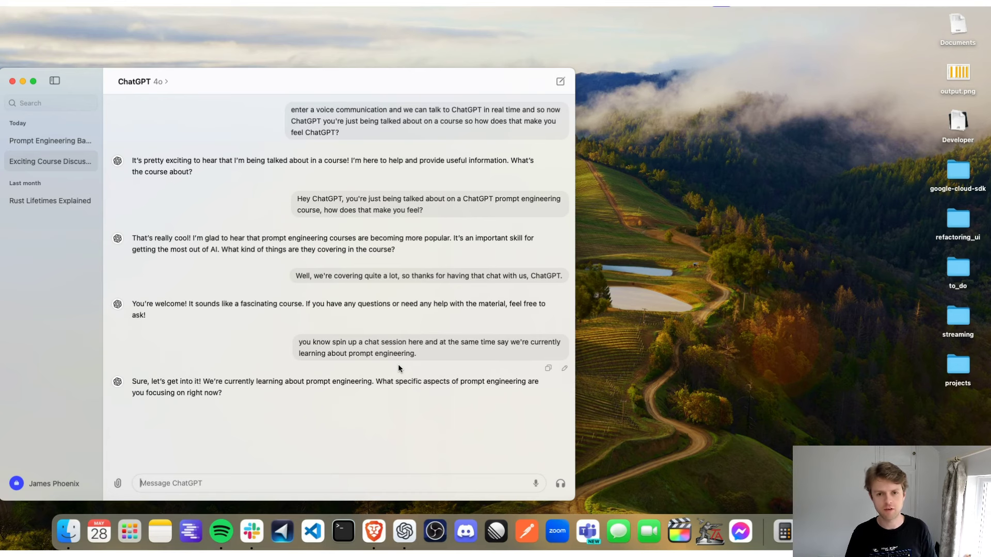
Step: Try out ChatGPT's floating message bar with some test text, clear the text, and check the attachment options
key("alt+space")
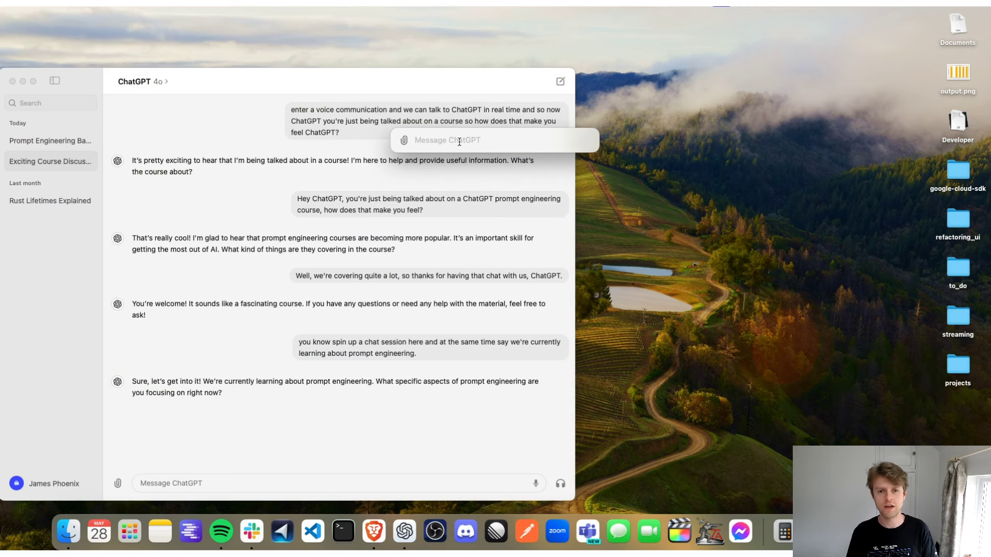
type("asdasdsdf")
key("super+BackSpace")
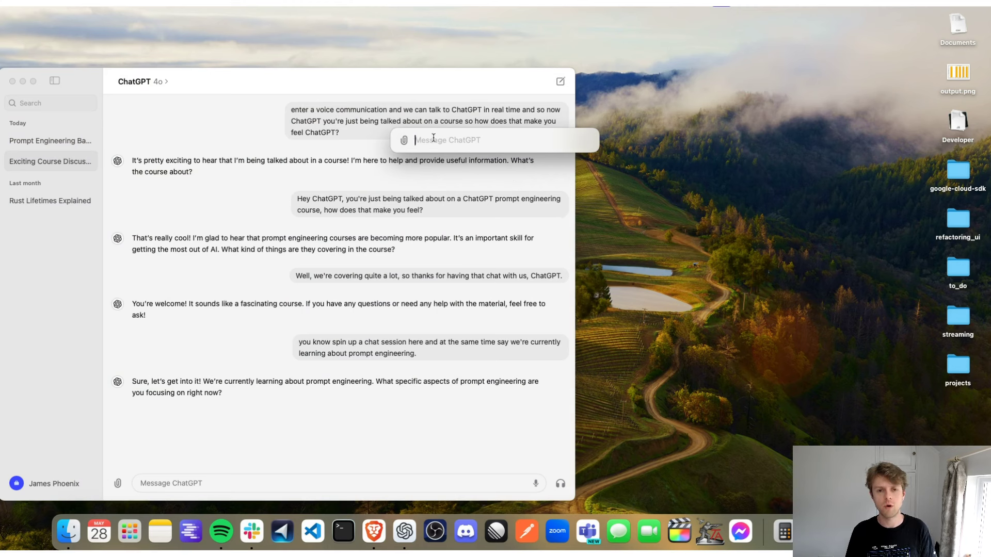
left_click(402, 139)
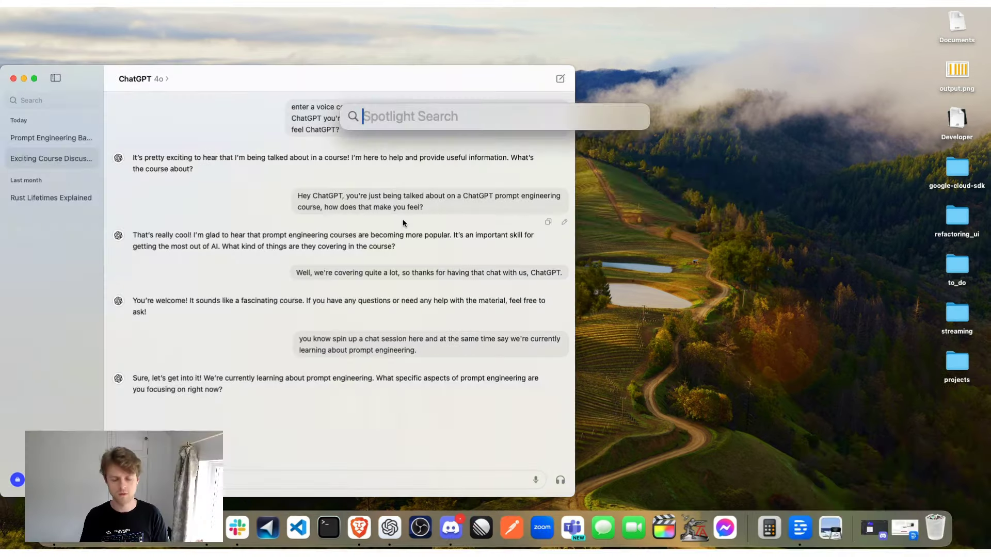
key("Escape")
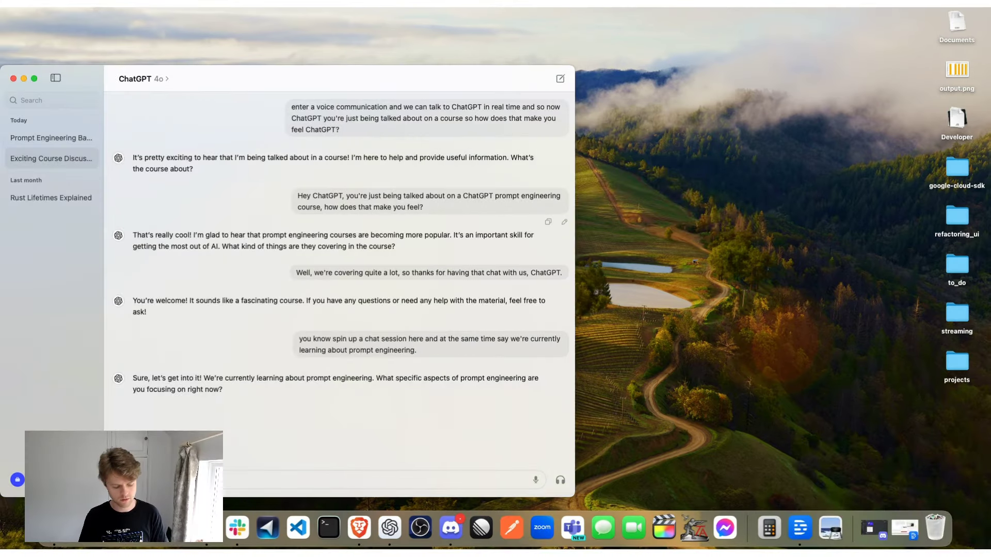
Step: Bring up ChatGPT's floating message bar and attach a screenshot of the Spotify window
key("alt+space")
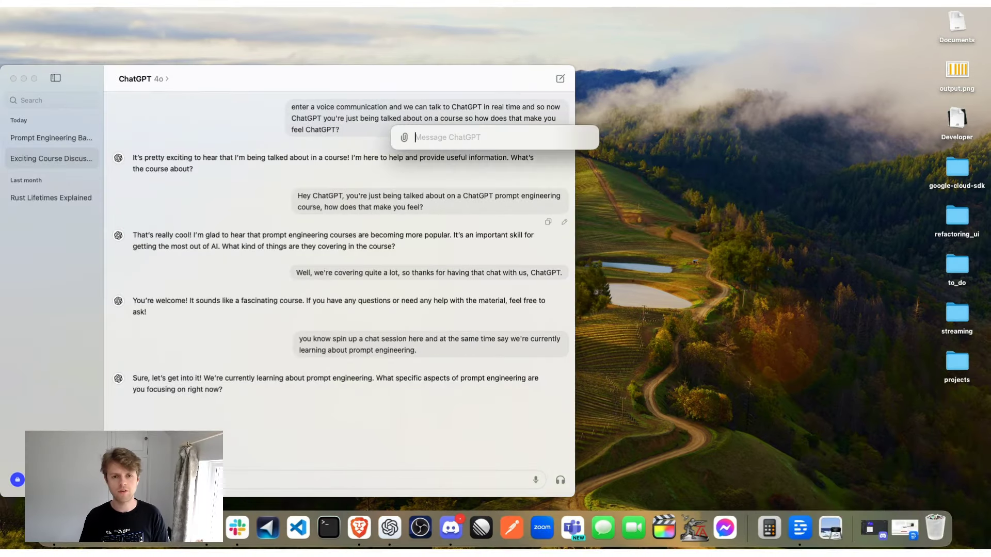
left_click(404, 138)
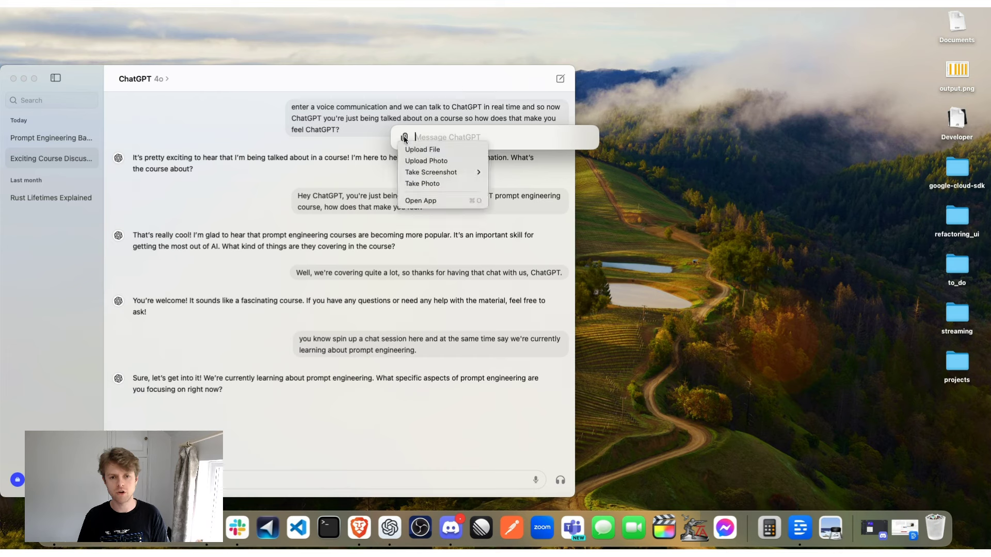
mouse_move(444, 172)
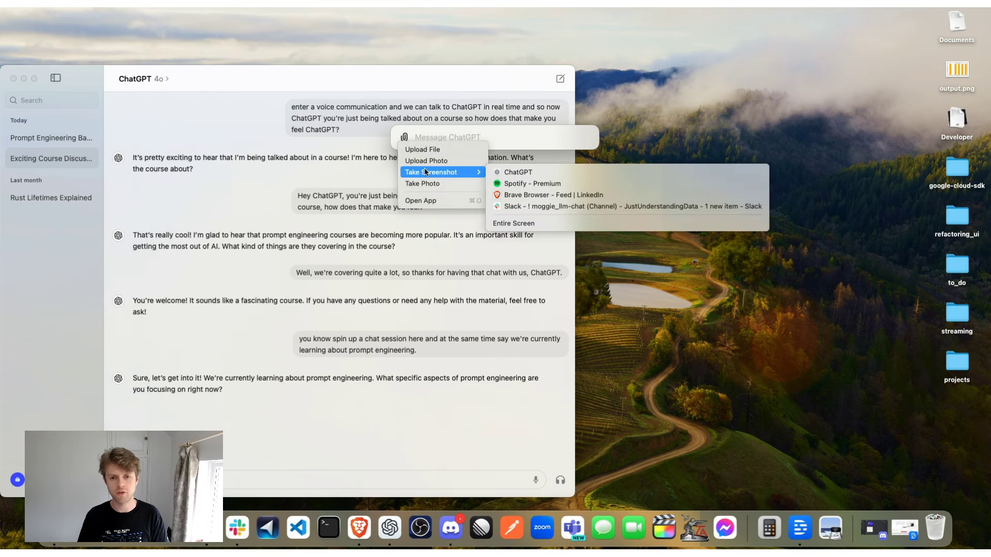
left_click(540, 184)
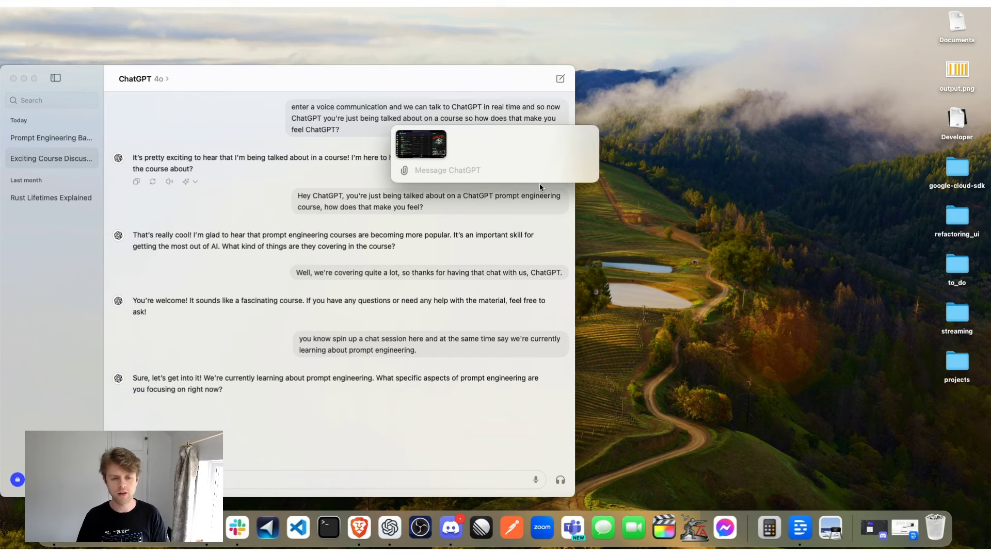
Step: Send the question "What is the song that I am currently listening to?" with the screenshot, and switch to Spotify to check the answer
type("What is the song that I am currently listening ")
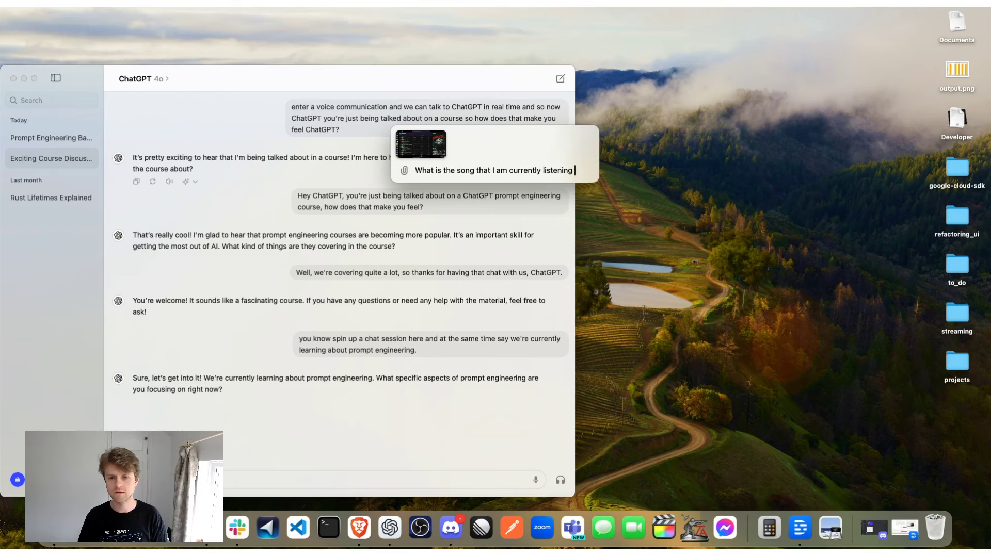
type("to?")
key("Return")
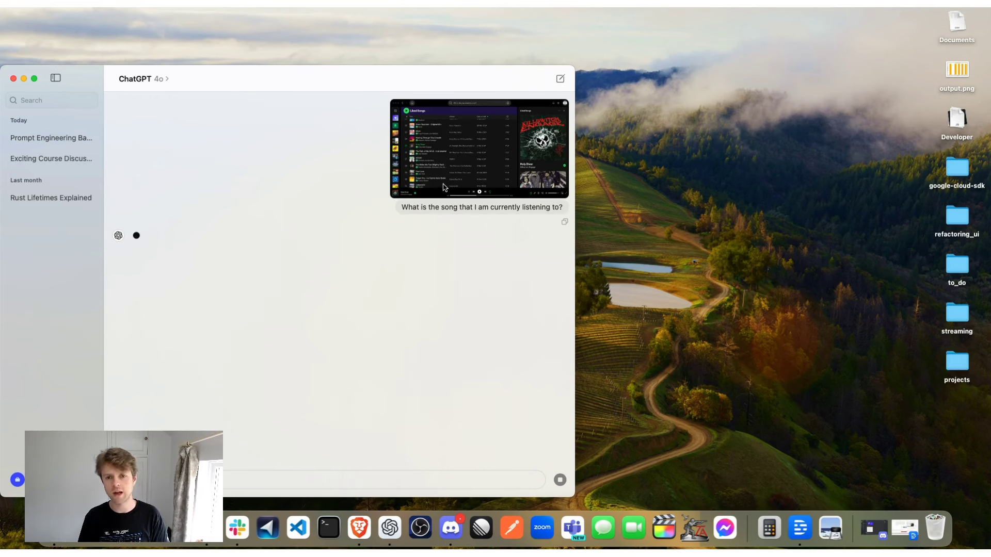
left_click(211, 541)
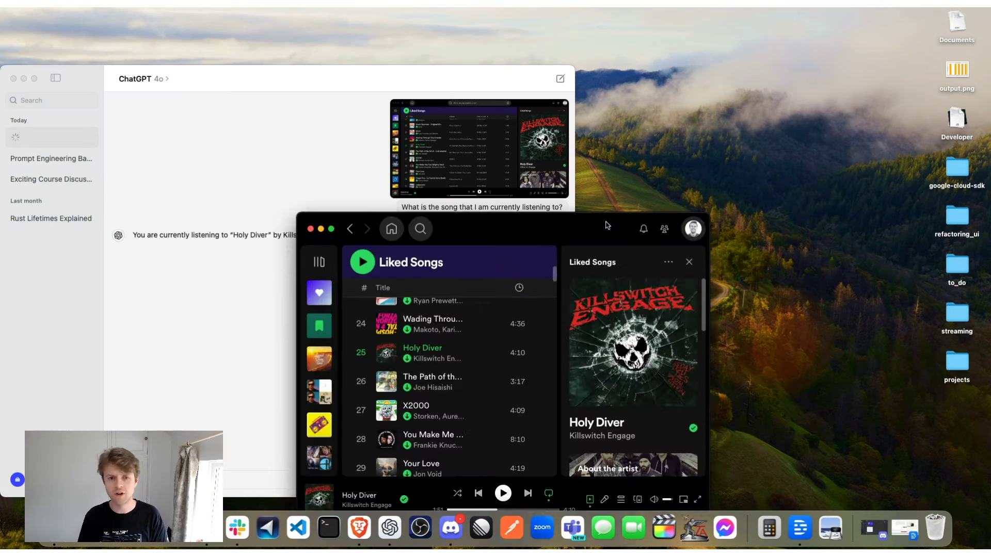
Step: Place the Spotify window beside the ChatGPT conversation and highlight the song answer and the question for comparison
left_click_drag(608, 225, 870, 75)
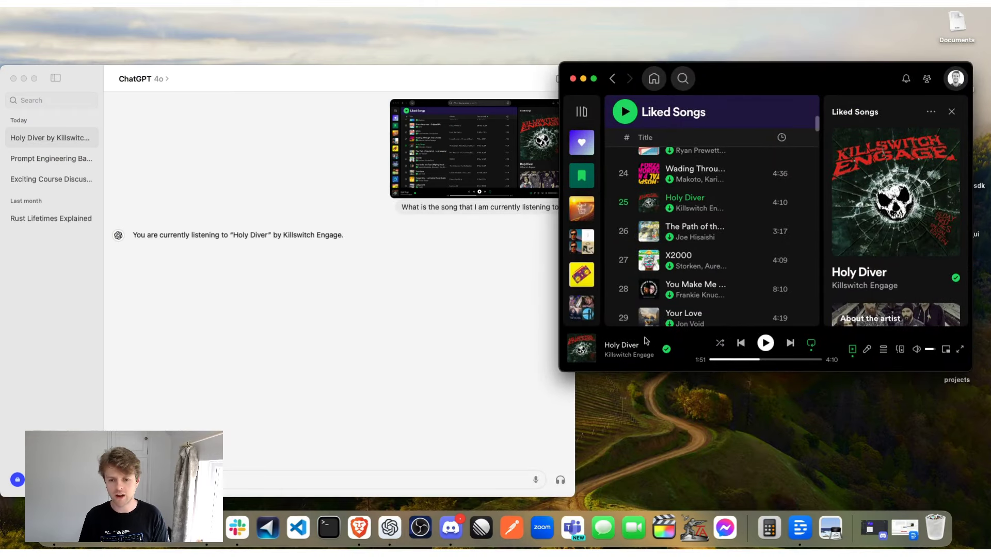
left_click(217, 237)
left_click_drag(134, 235, 355, 234)
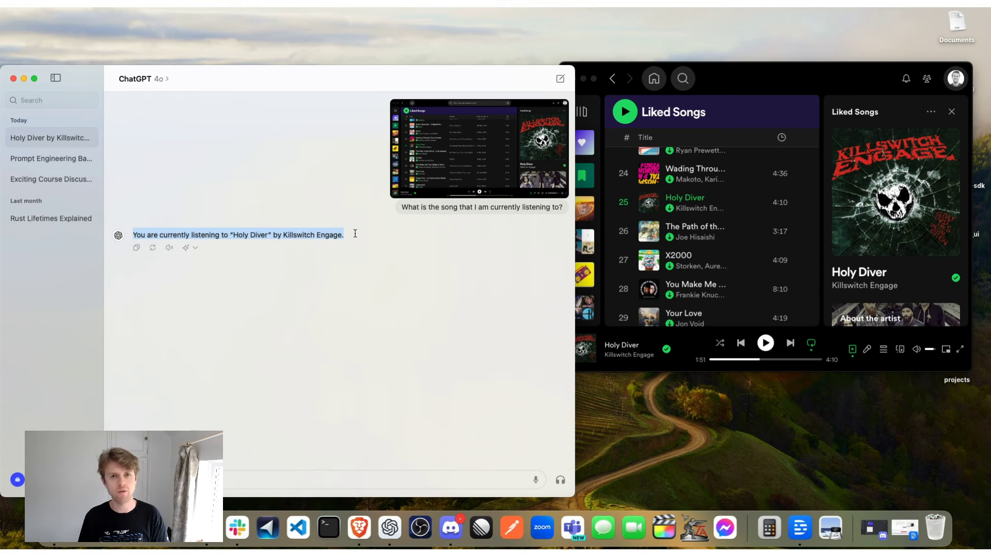
left_click_drag(745, 68, 744, 74)
left_click(227, 235)
left_click_drag(230, 235, 328, 236)
left_click_drag(400, 208, 564, 206)
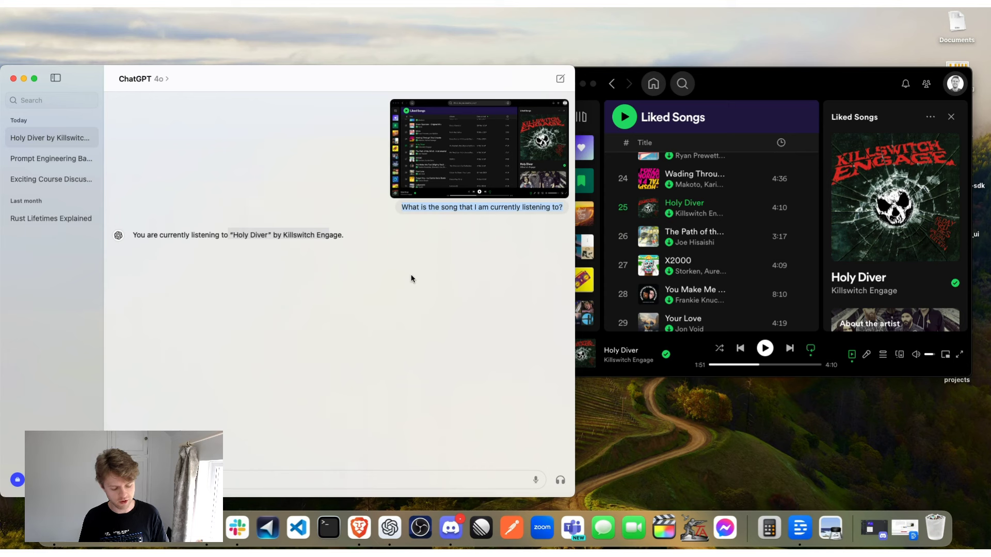
Step: Bring up ChatGPT's floating message bar and show the windows available for a screenshot attachment
key("alt+space")
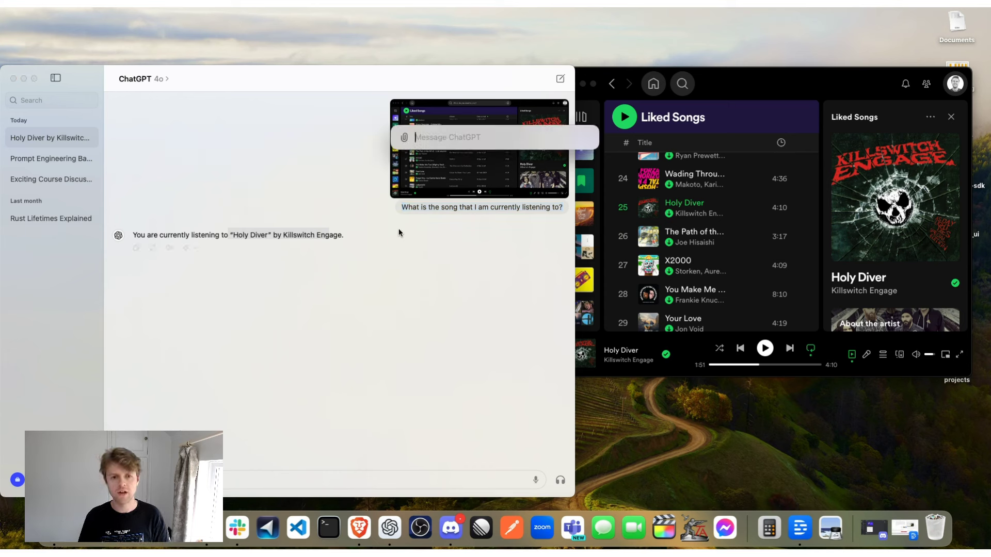
left_click(405, 138)
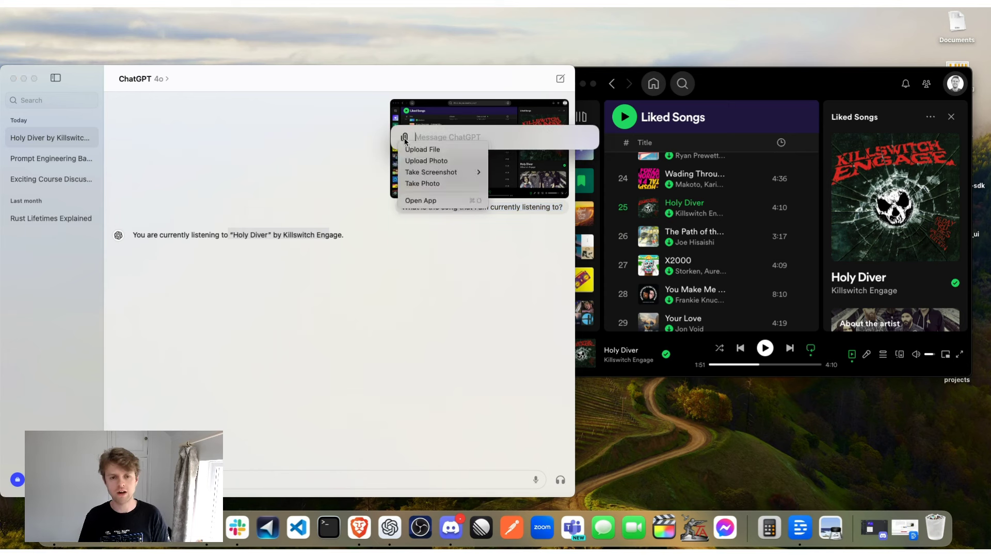
mouse_move(437, 173)
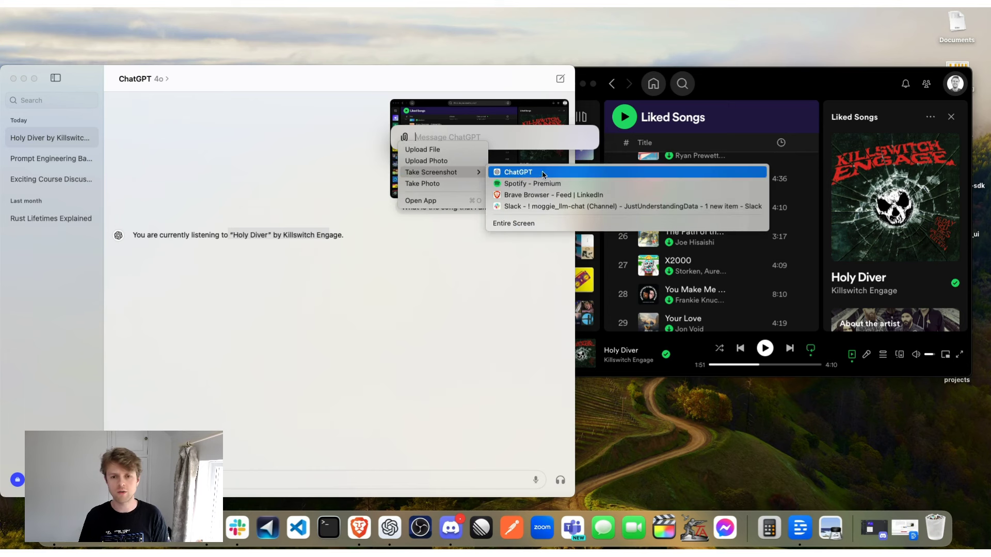